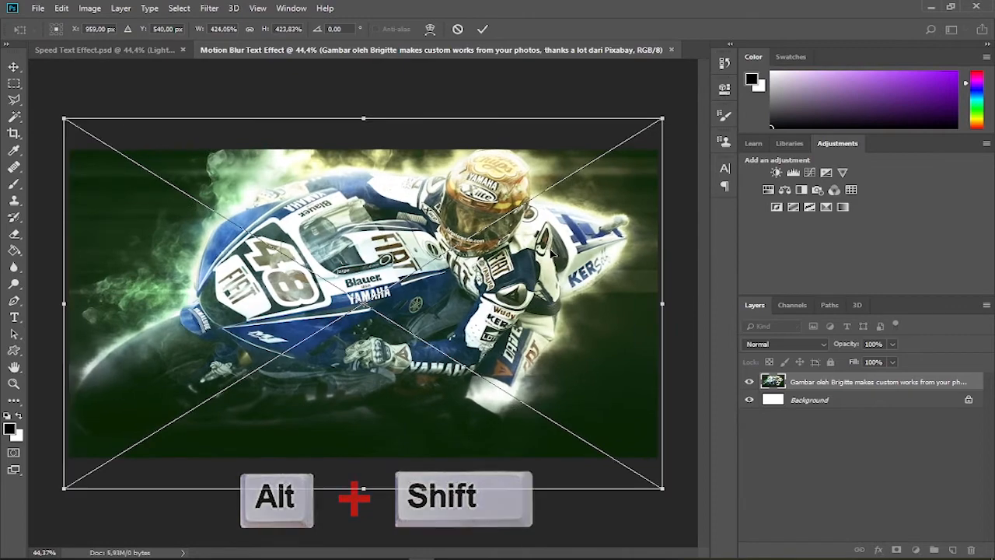
Position the placed motorcycle image at X 960 px, Y 565 px and rename its layer BG Image
mouse_move(533, 281)
mouse_down()
mouse_move(541, 312)
mouse_move(527, 310)
mouse_move(533, 283)
mouse_up()
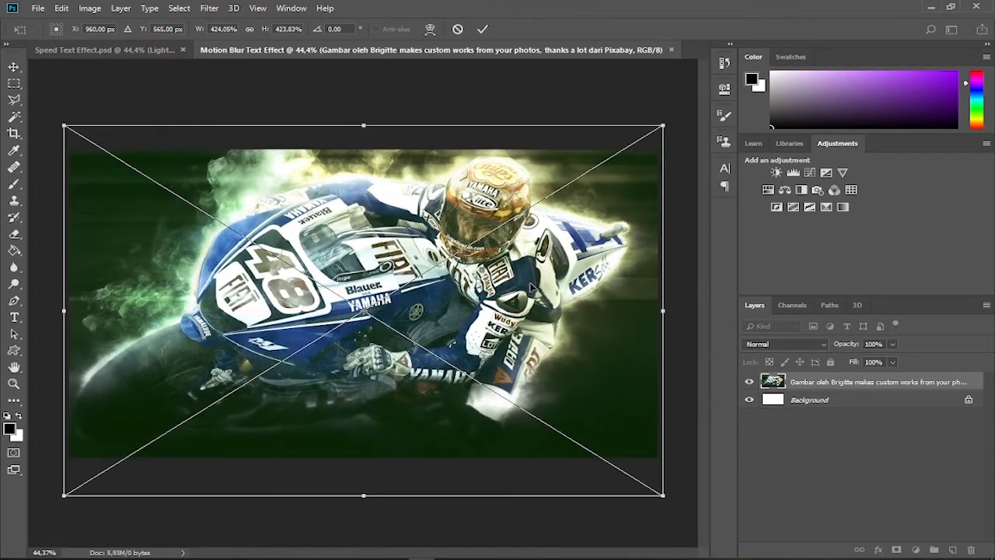
click(482, 29)
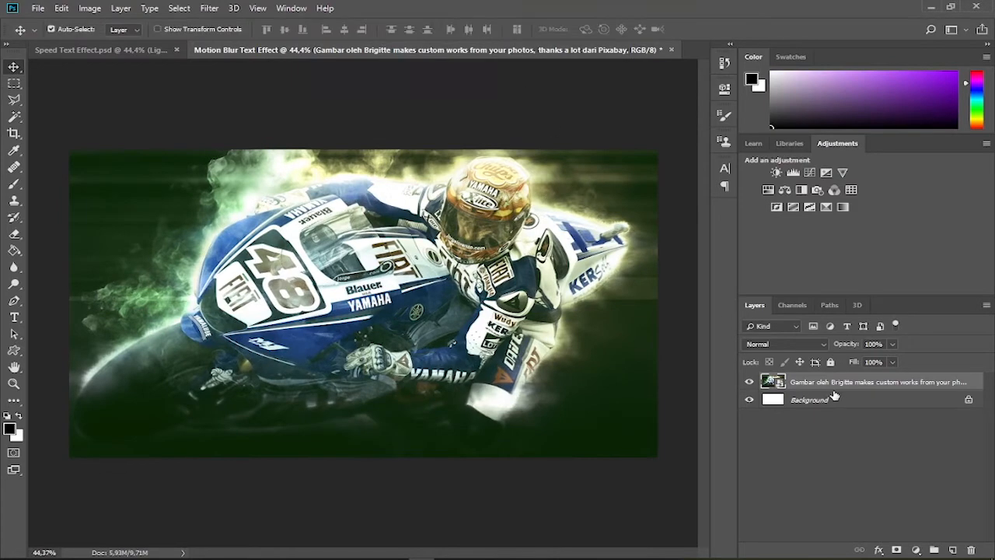
double_click(826, 382)
text(B)
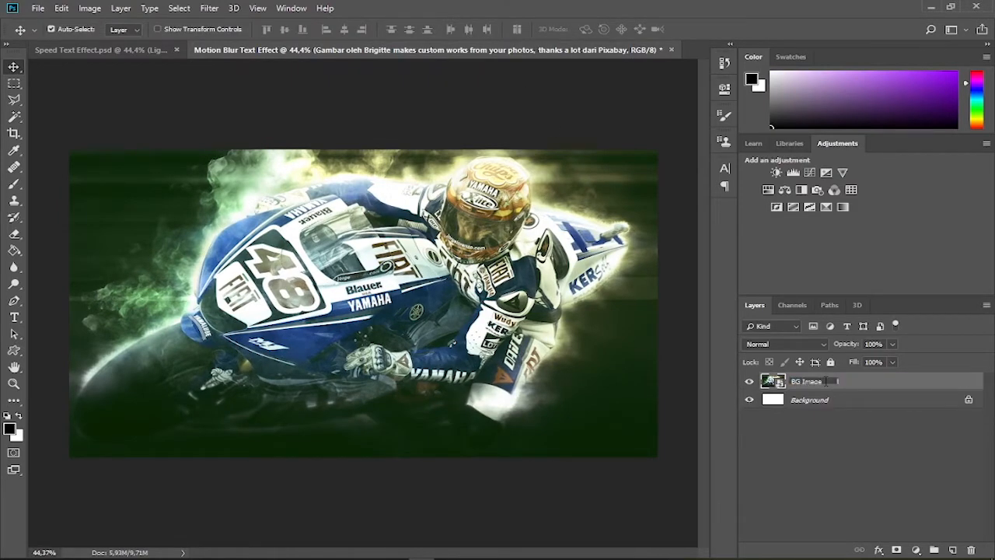
text(G Image)
key(Return)
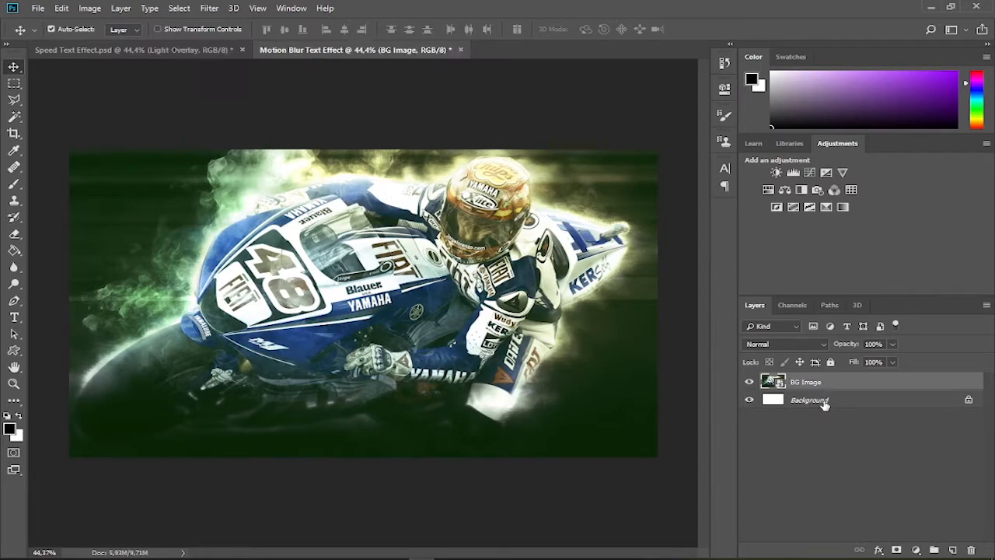
Delete the locked white Background layer
click(825, 402)
key(Delete)
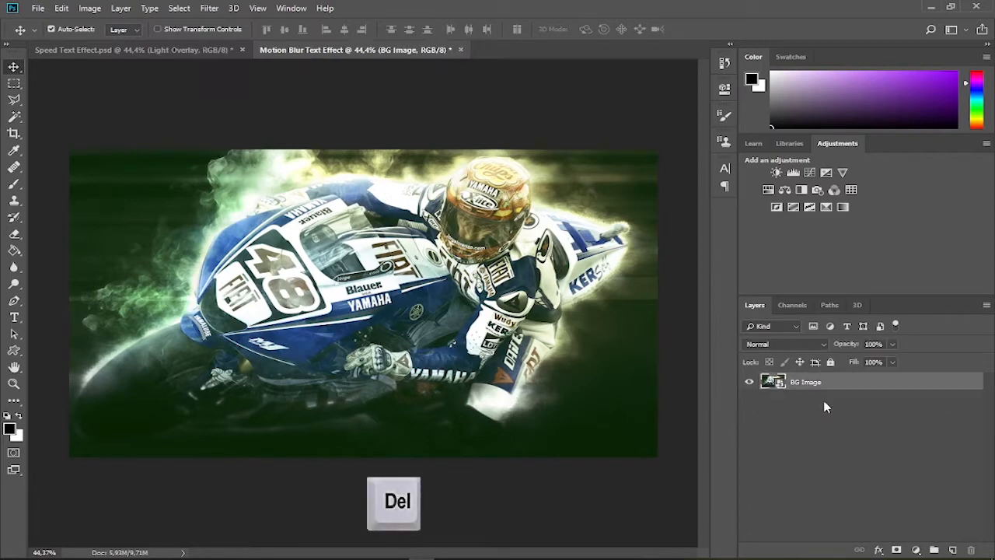
click(832, 410)
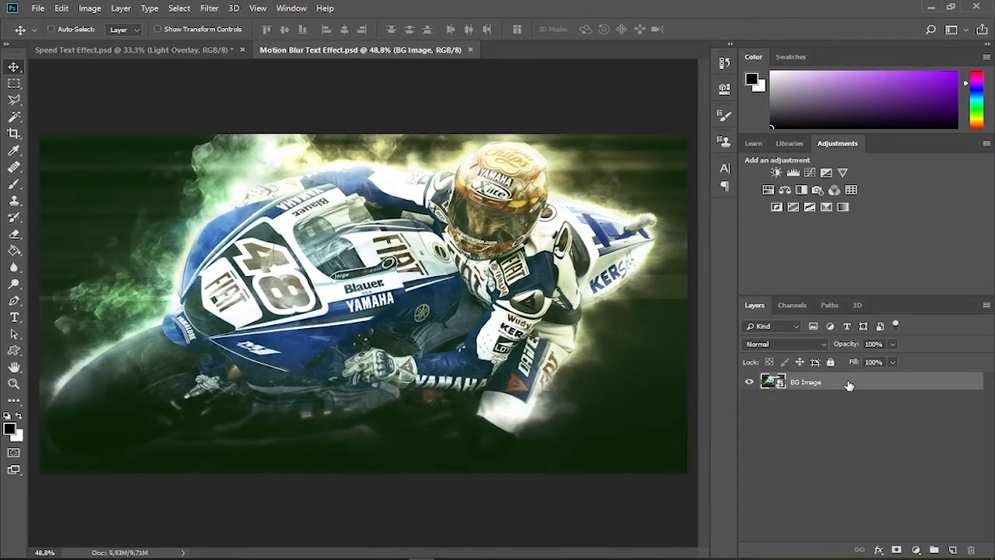
Duplicate the BG Image layer and rename the copy Text Clipping Mask
key(ctrl+j)
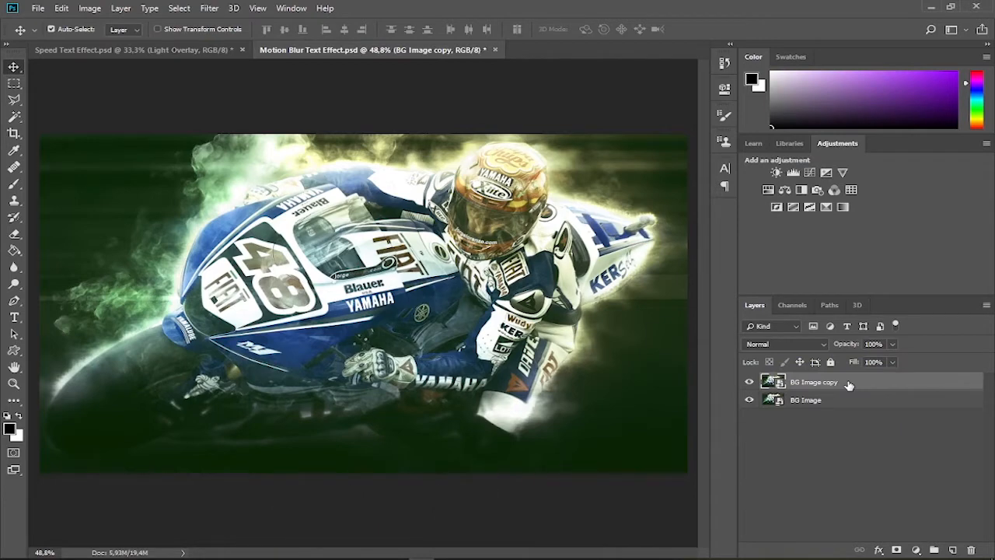
double_click(820, 383)
text(Text Clipping Mask)
key(Return)
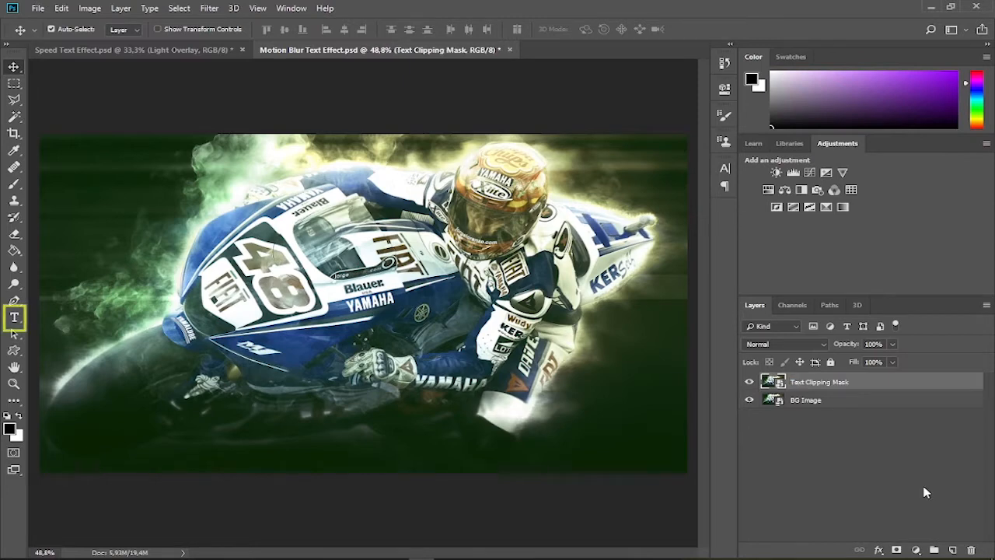
Set up the Type tool with the Impact font, a size of 470 pt and Strong anti-aliasing
click(14, 319)
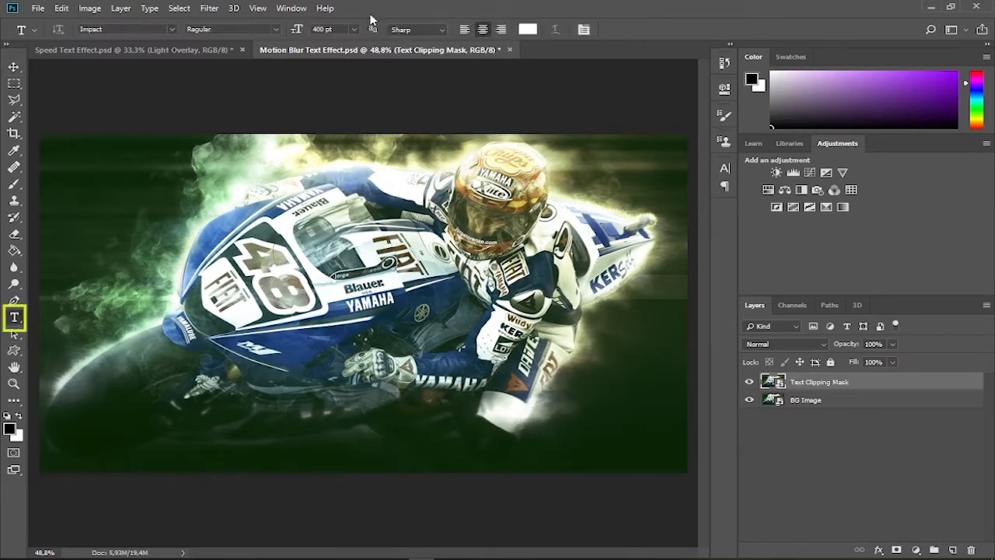
double_click(320, 30)
text(4)
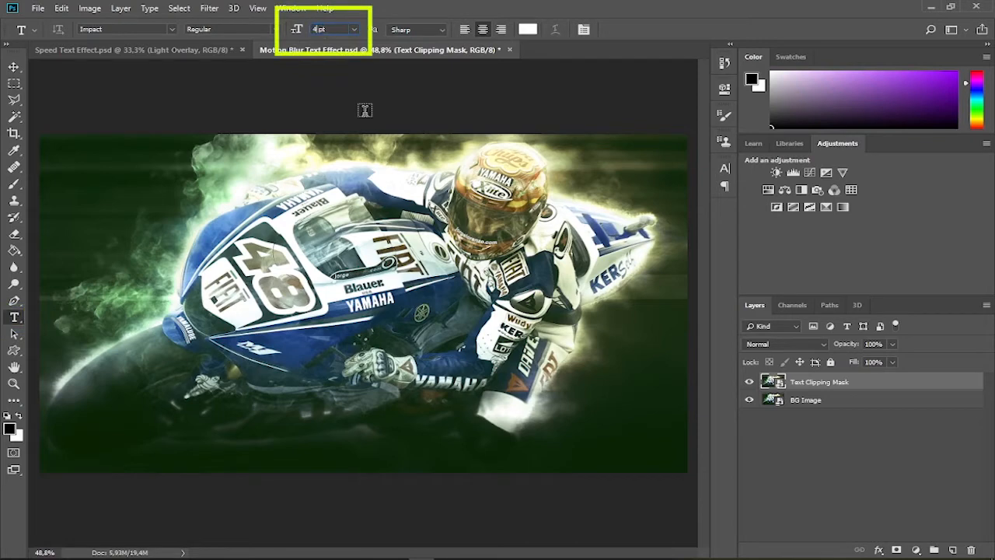
text(70)
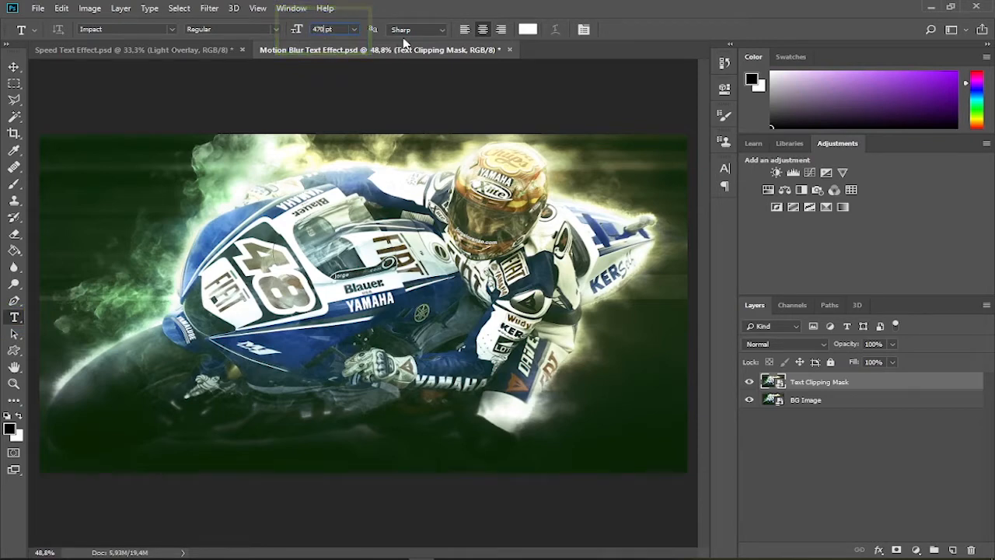
click(414, 29)
click(404, 75)
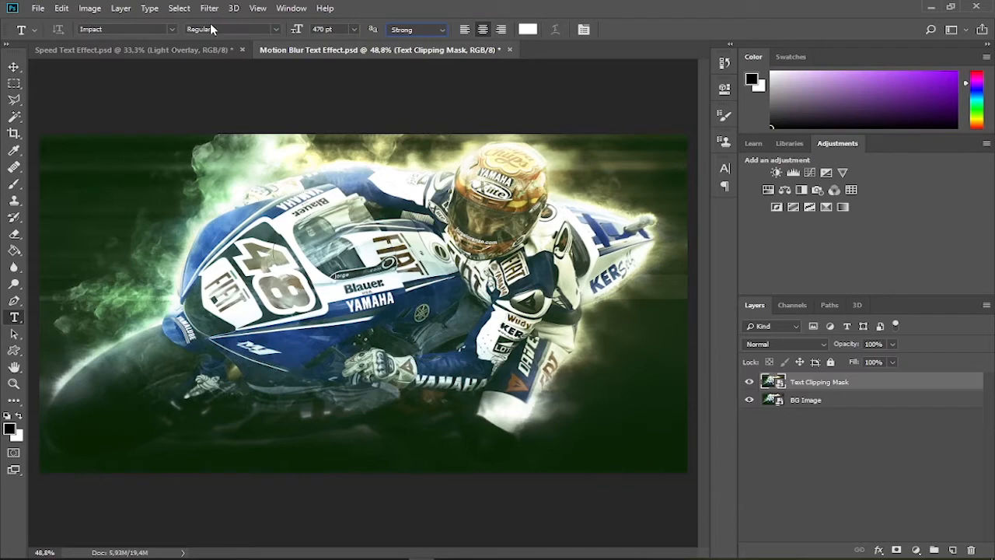
click(173, 30)
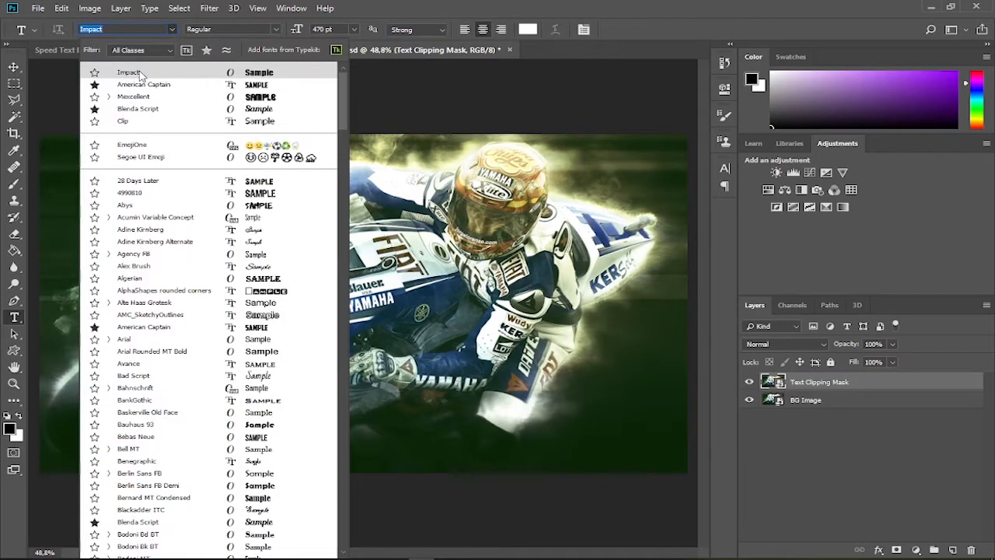
click(174, 31)
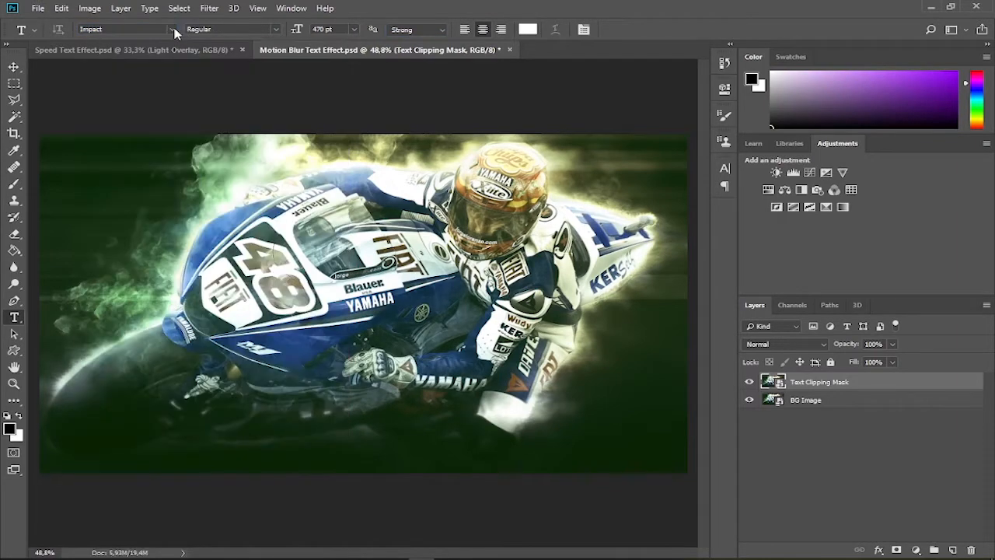
Add the text SPEED over the motorcycle image and move it near the middle of the canvas
click(184, 317)
text(SPEED)
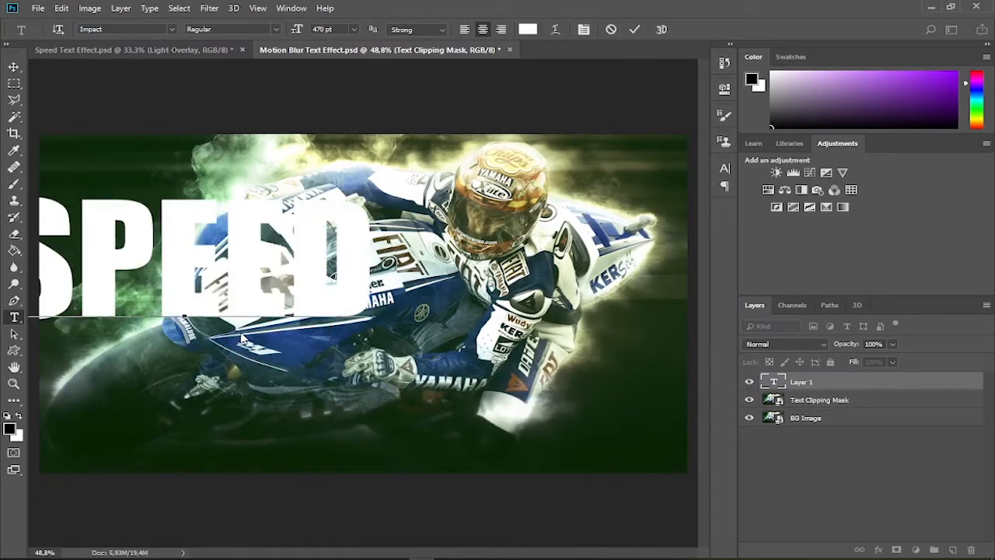
click(634, 29)
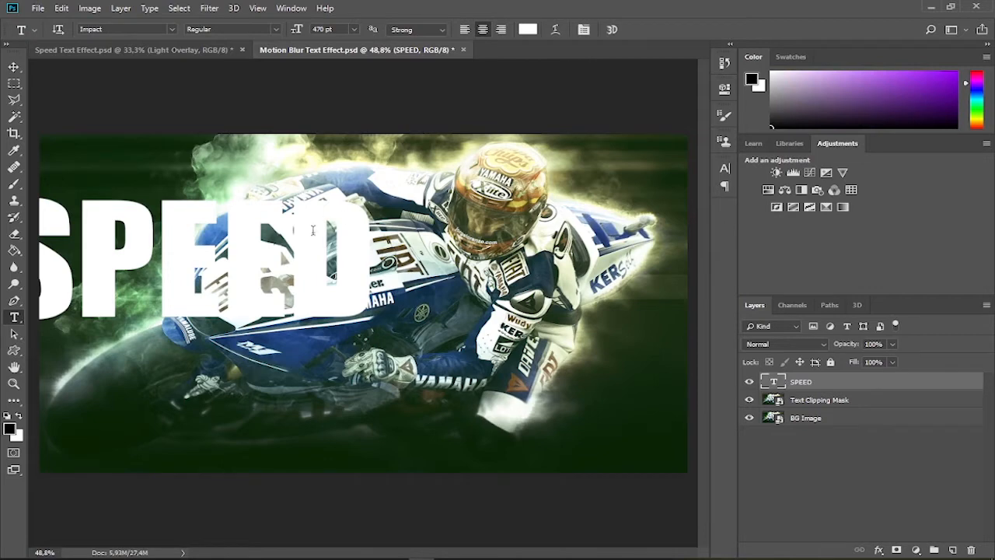
click(13, 68)
mouse_move(330, 266)
mouse_down()
mouse_move(439, 311)
mouse_move(490, 313)
mouse_up()
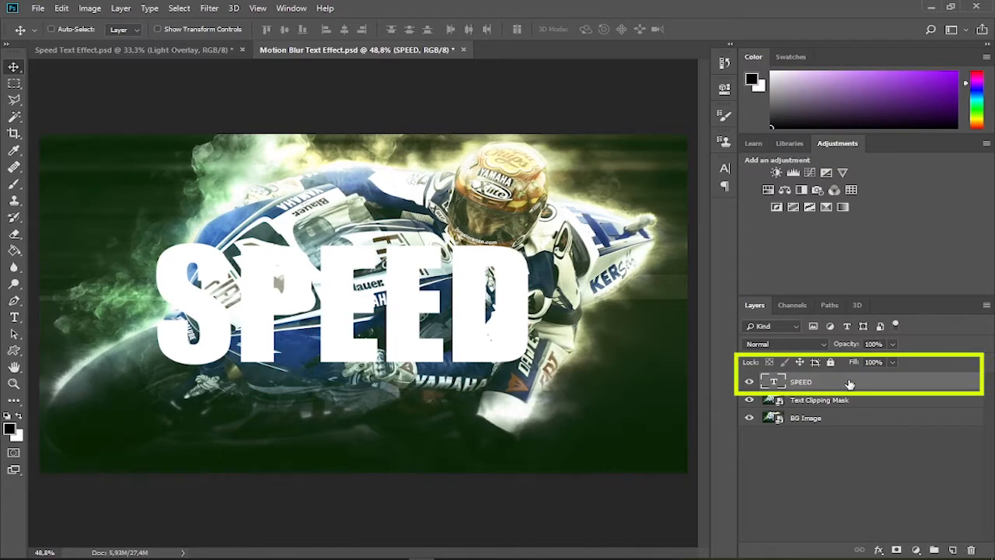
Duplicate the SPEED text layer and skew both text layers together so they rise to the right, with a vertical skew of about -13.57°
key(ctrl+j)
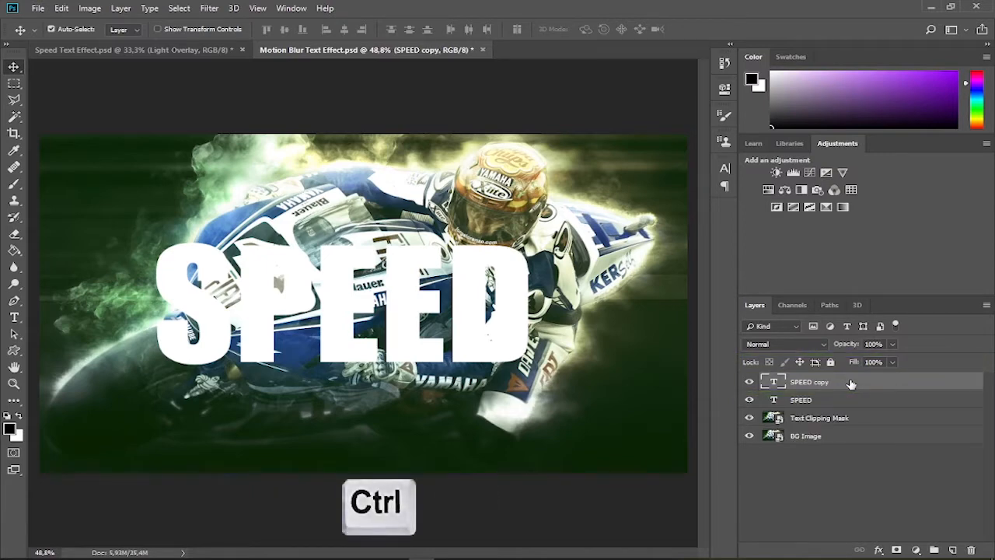
ctrl+click(848, 399)
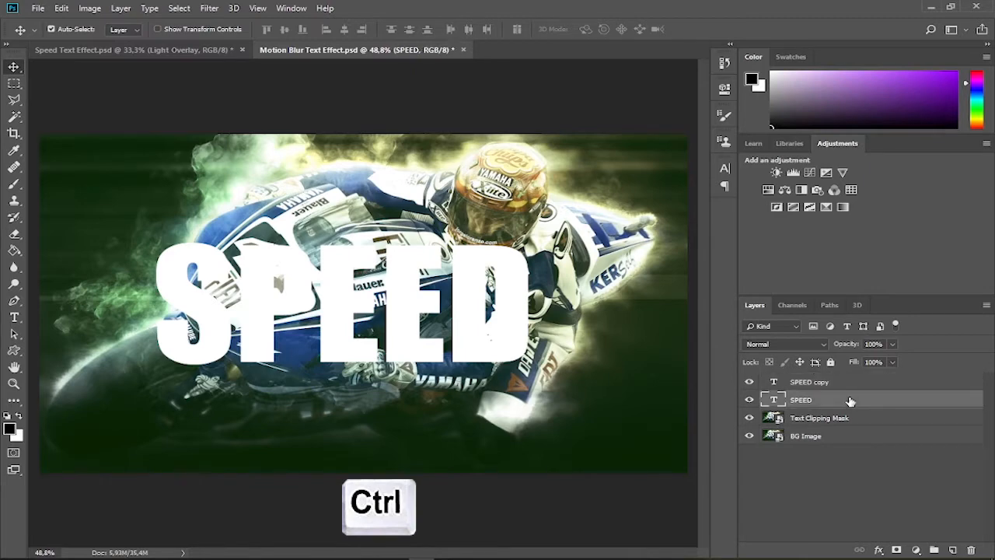
key(ctrl+t)
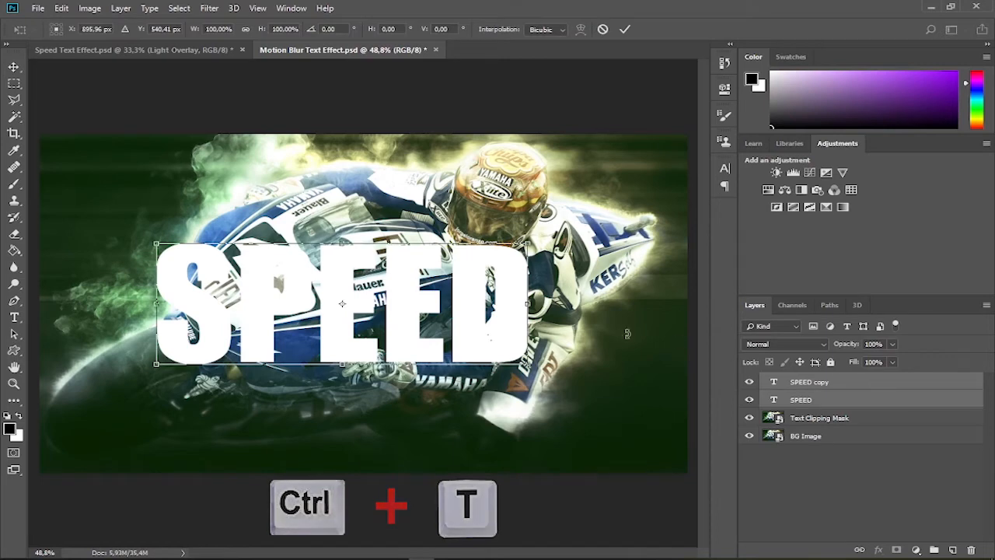
key(ctrl+shift)
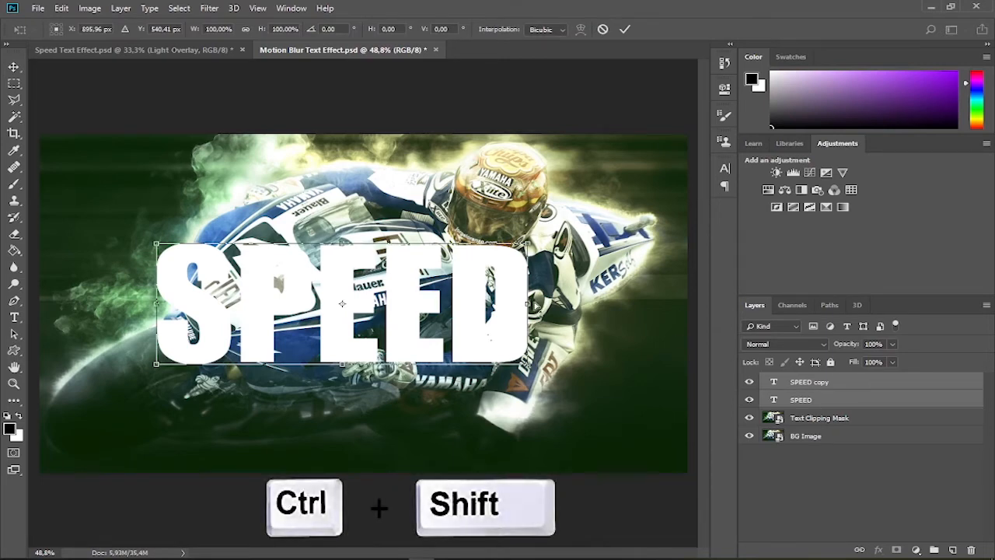
drag(535, 304, 536, 237)
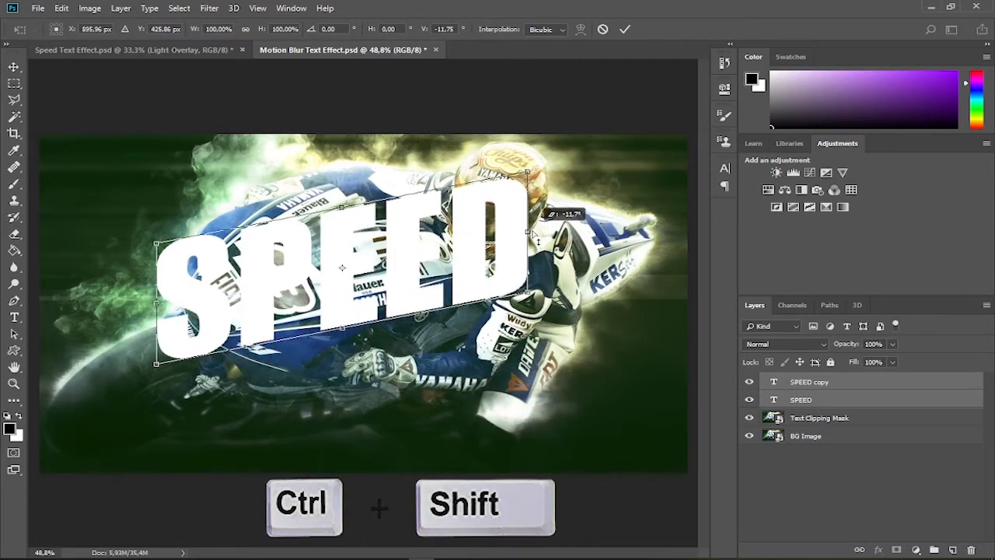
drag(537, 240, 536, 242)
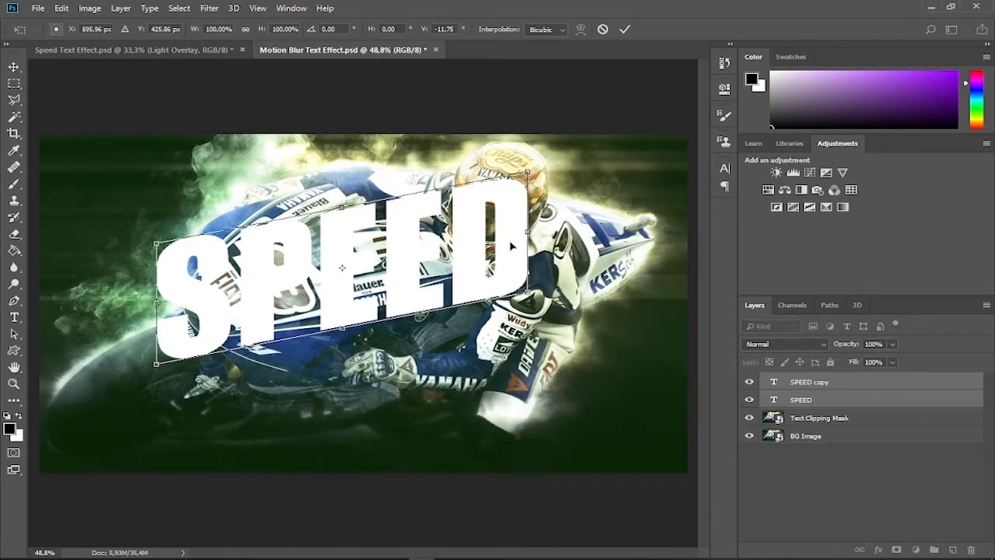
drag(416, 270, 416, 307)
drag(539, 277, 542, 263)
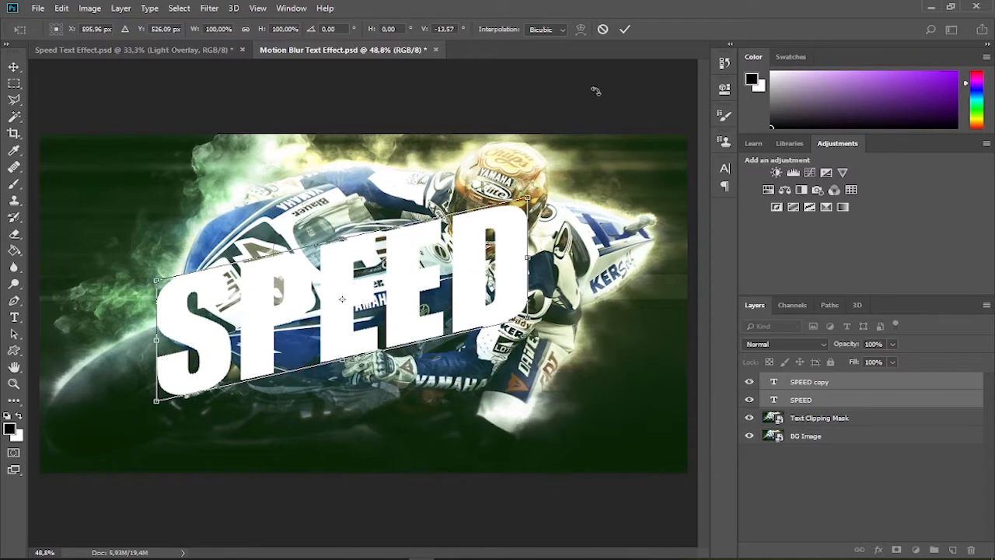
click(625, 29)
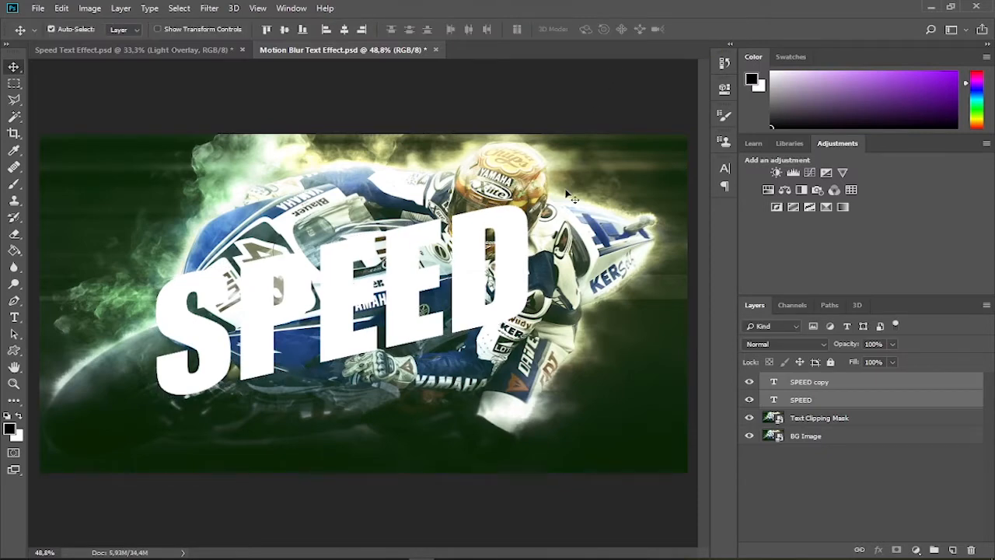
Align both SPEED layers to the horizontal and vertical centers of the whole canvas, and clear the selection
key(ctrl+a)
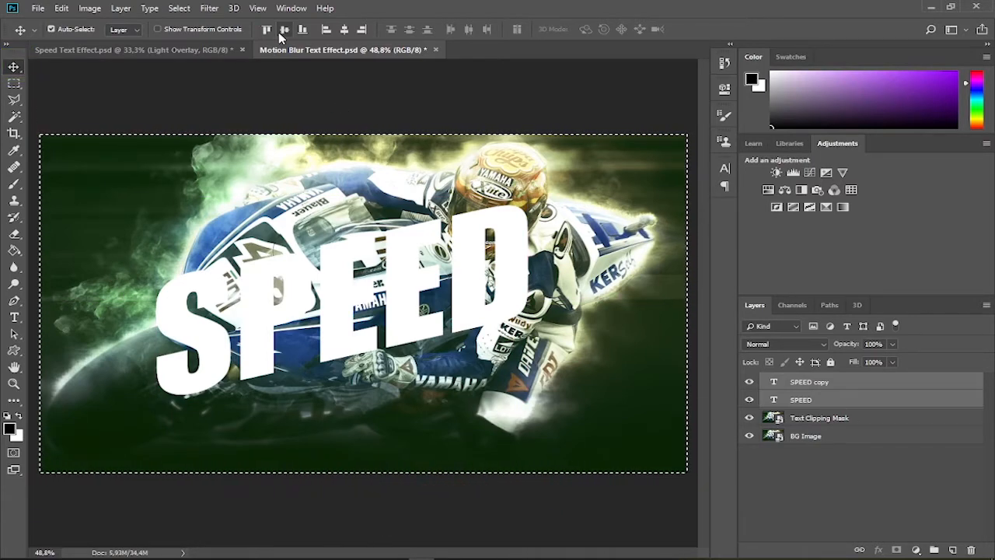
click(343, 30)
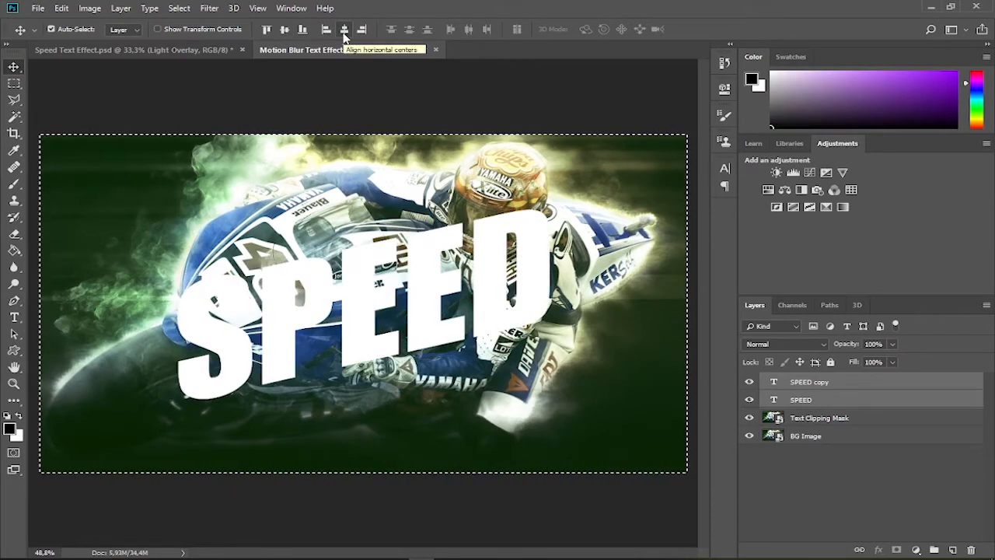
key(ctrl+d)
key(ctrl+d)
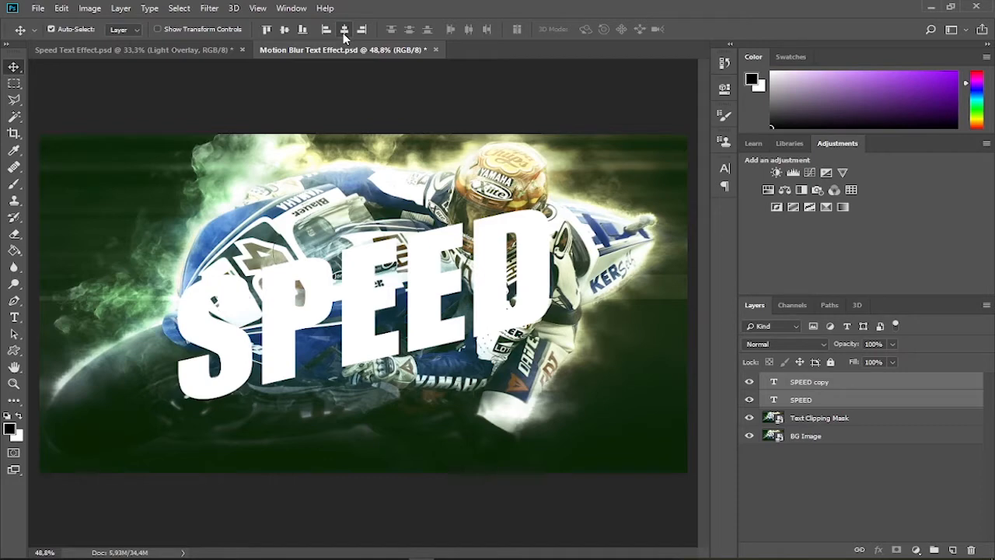
Add a black (#000000) Solid Color fill layer directly above the Text Clipping Mask layer
click(828, 424)
click(916, 550)
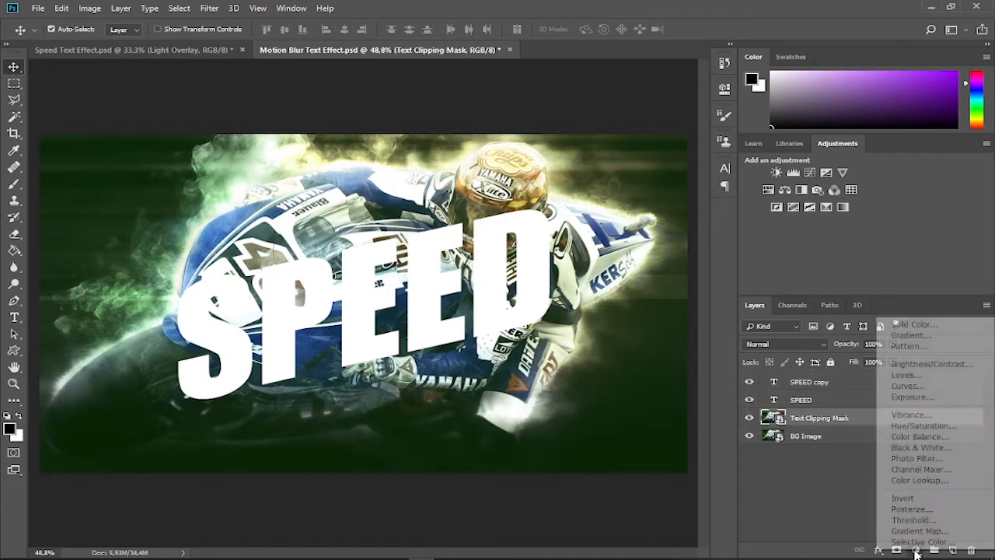
click(943, 325)
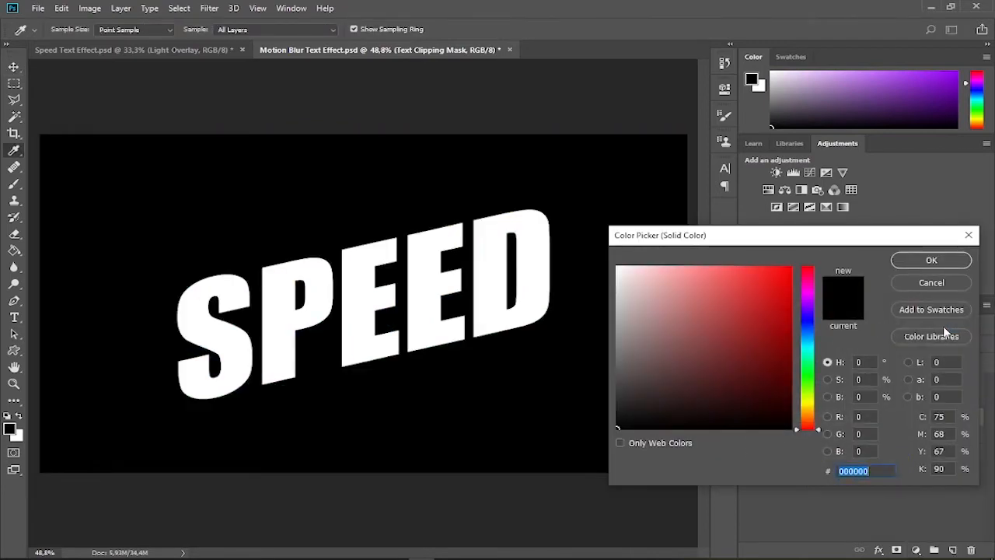
click(931, 261)
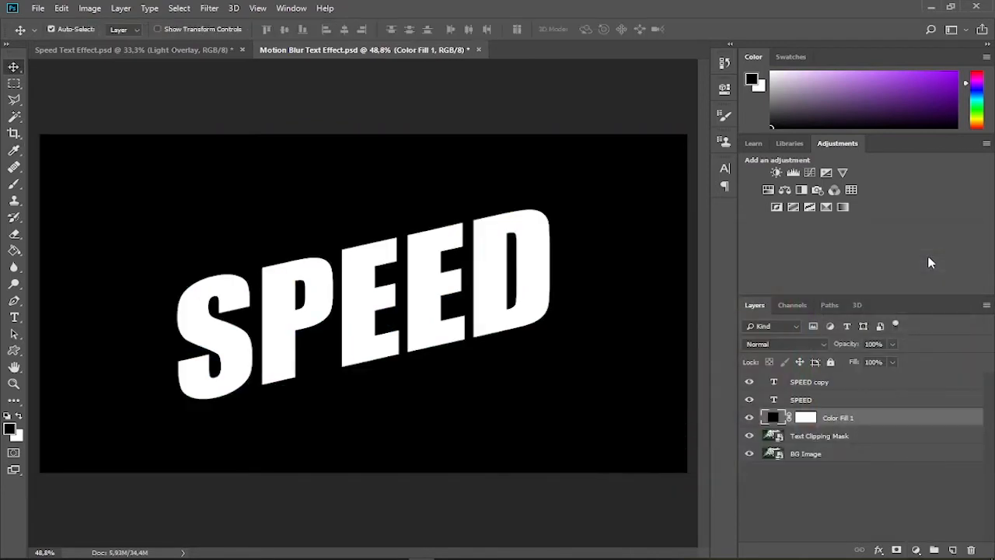
Place the Text Clipping Mask layer between the two SPEED layers, clipped to the lower one, and hide the upper SPEED layer
click(853, 437)
drag(853, 437, 848, 396)
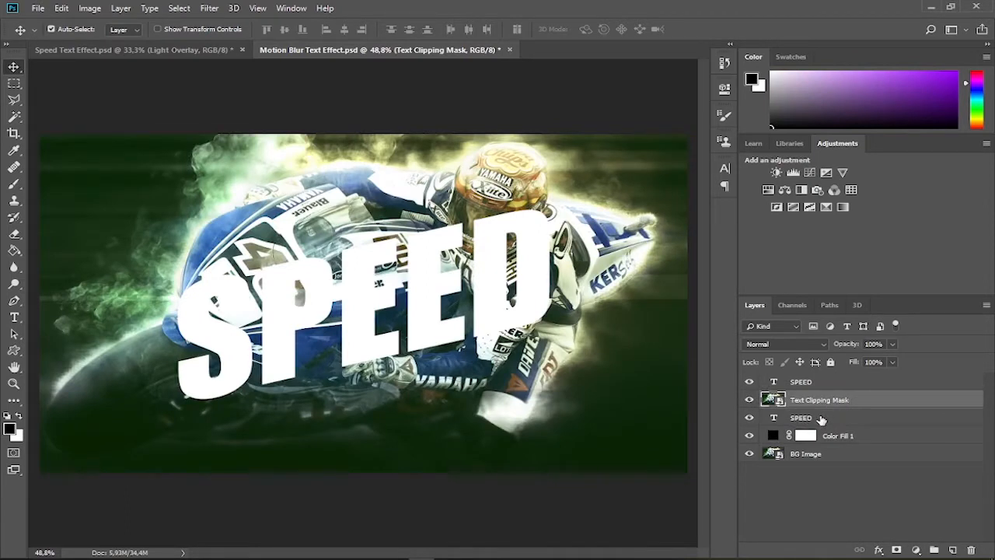
right_click(834, 406)
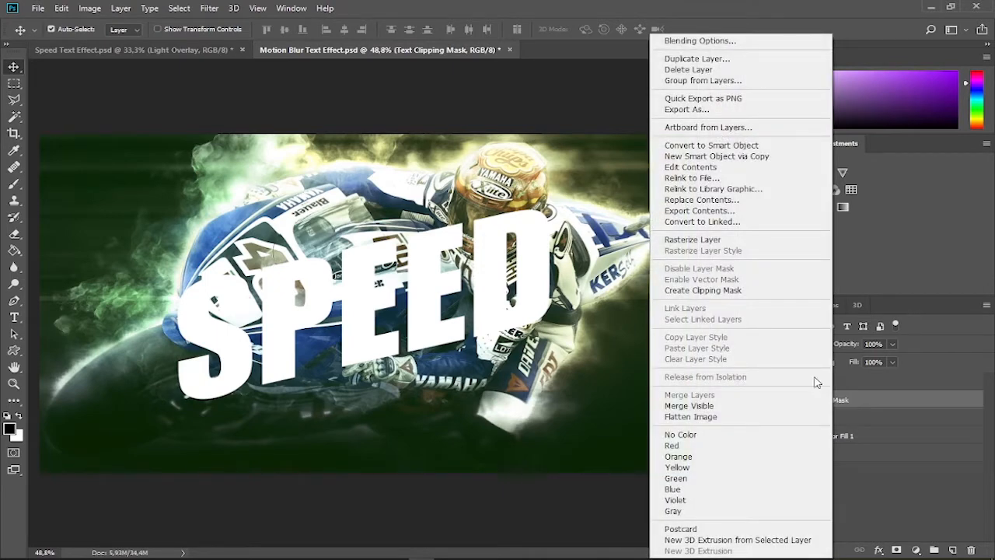
click(769, 295)
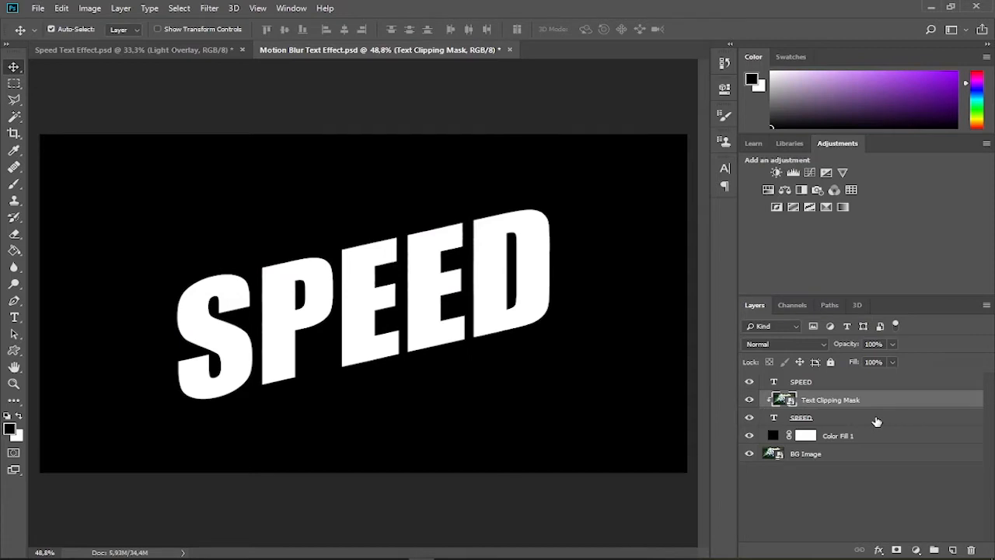
click(750, 382)
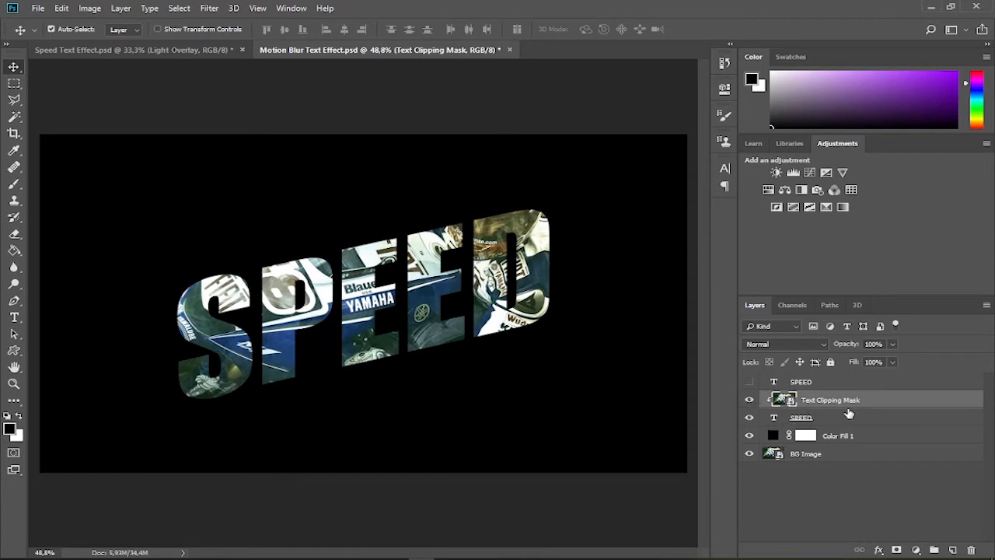
Add a Gradient Map adjustment layer above the Text Clipping Mask layer and clip it to the layers below
click(917, 551)
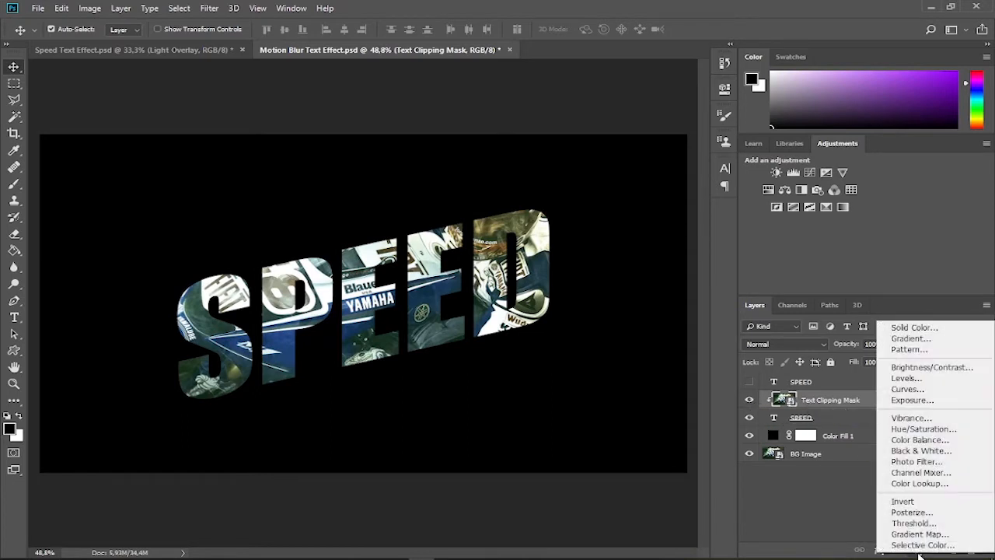
click(920, 535)
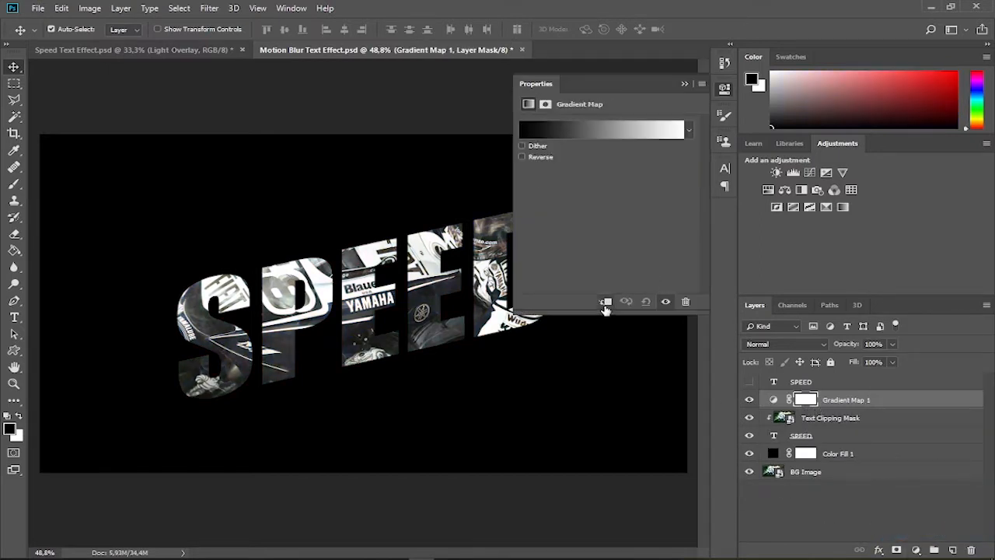
click(605, 302)
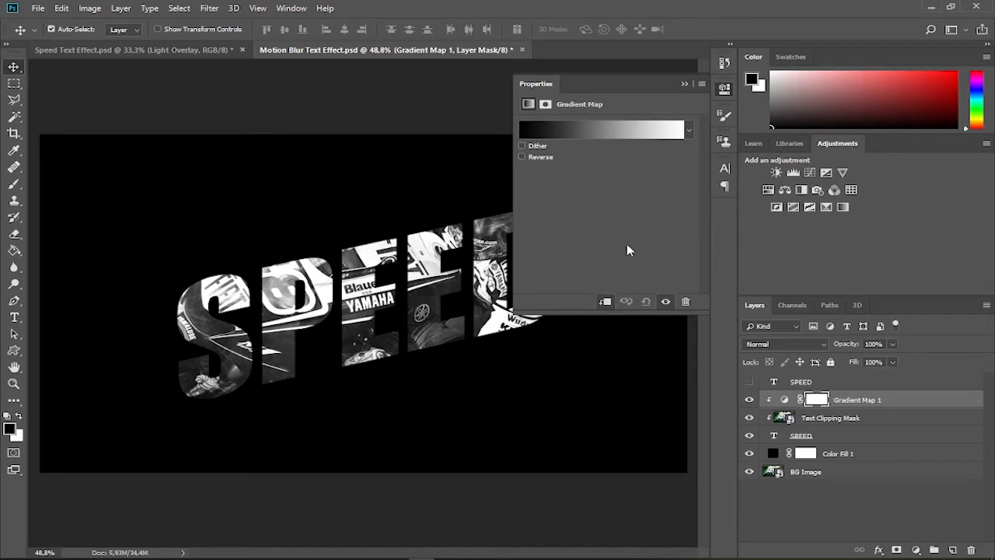
Base the gradient map on the Black, White preset and set its starting color stop to black (#000000)
click(609, 136)
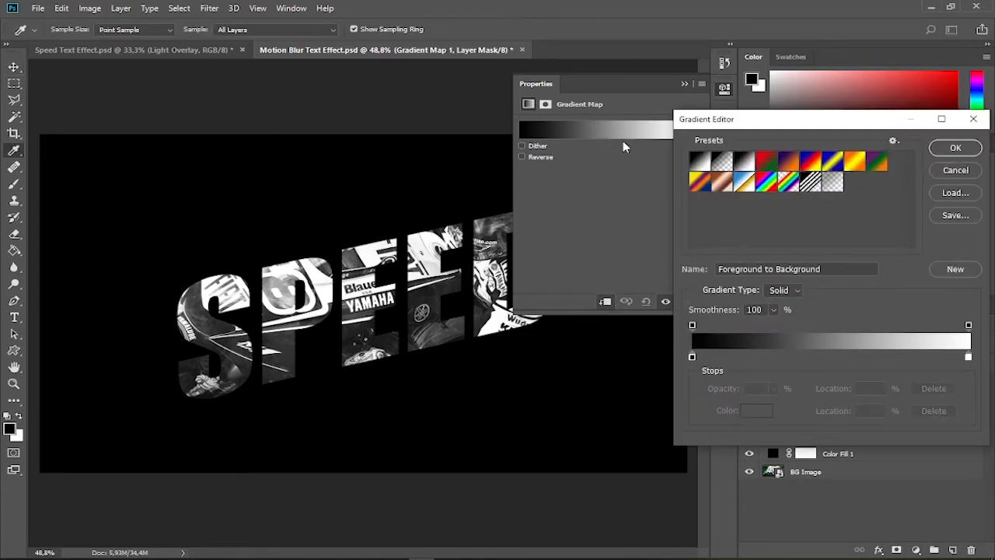
click(744, 163)
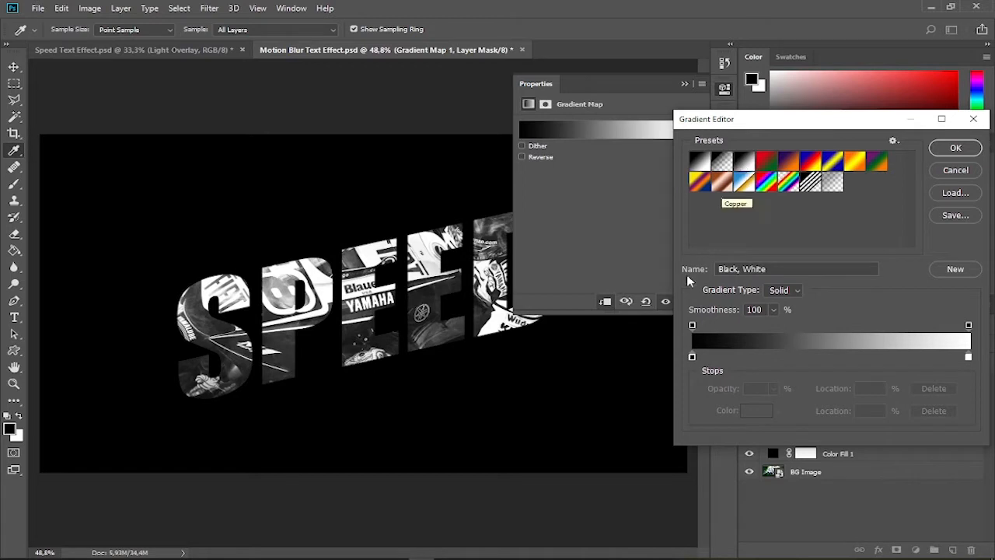
click(693, 358)
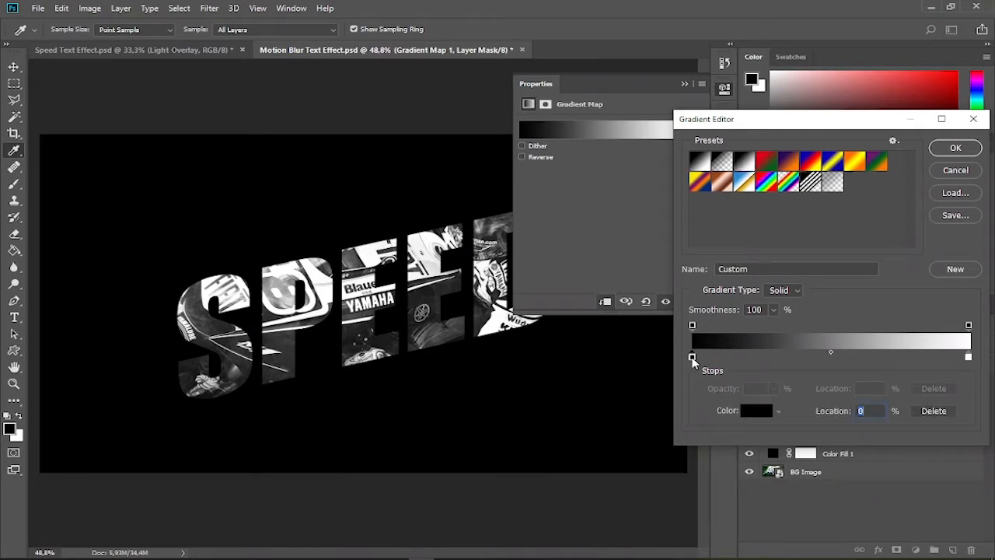
click(756, 411)
drag(786, 423, 803, 433)
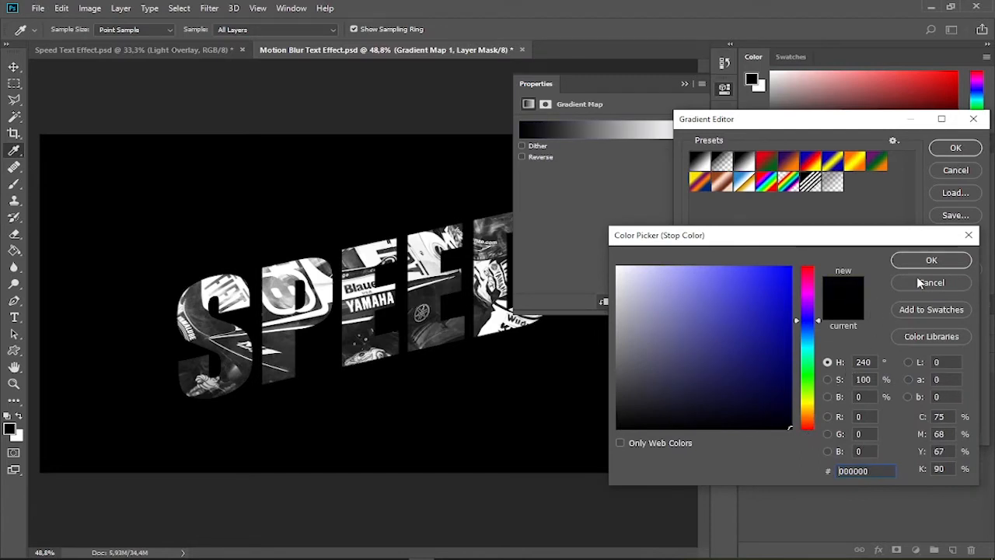
click(932, 262)
Set the gradient's end color stop at 100% to yellow (#fae234)
click(968, 357)
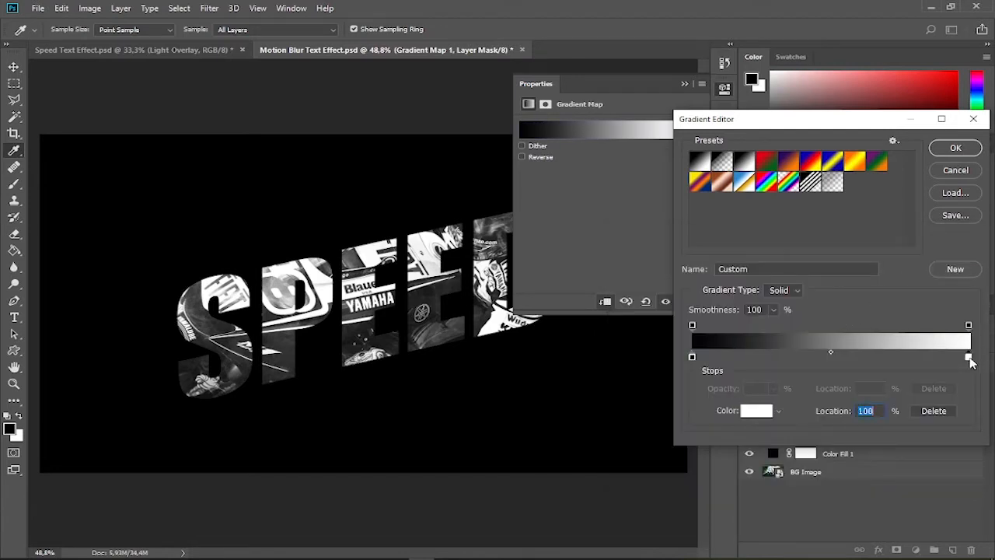
click(751, 412)
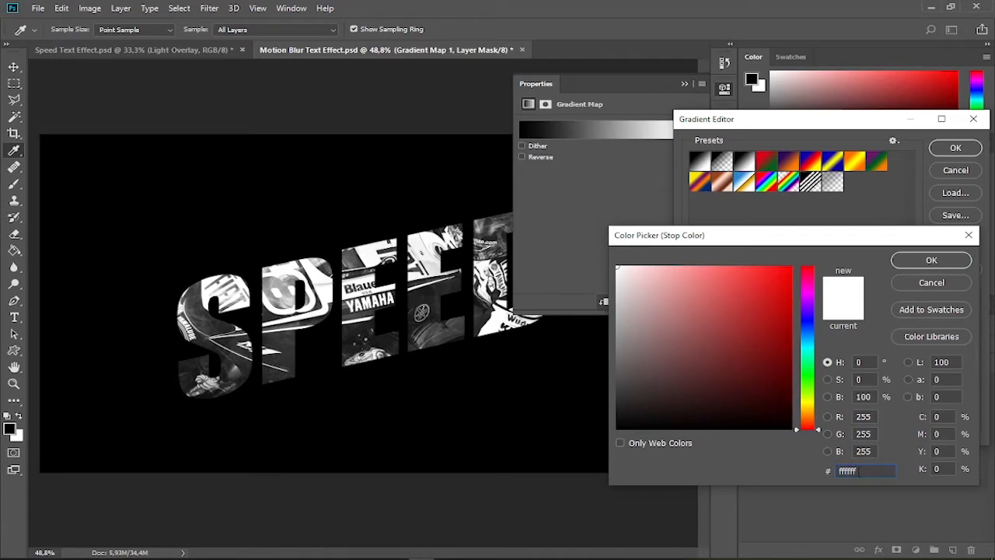
text(fae234)
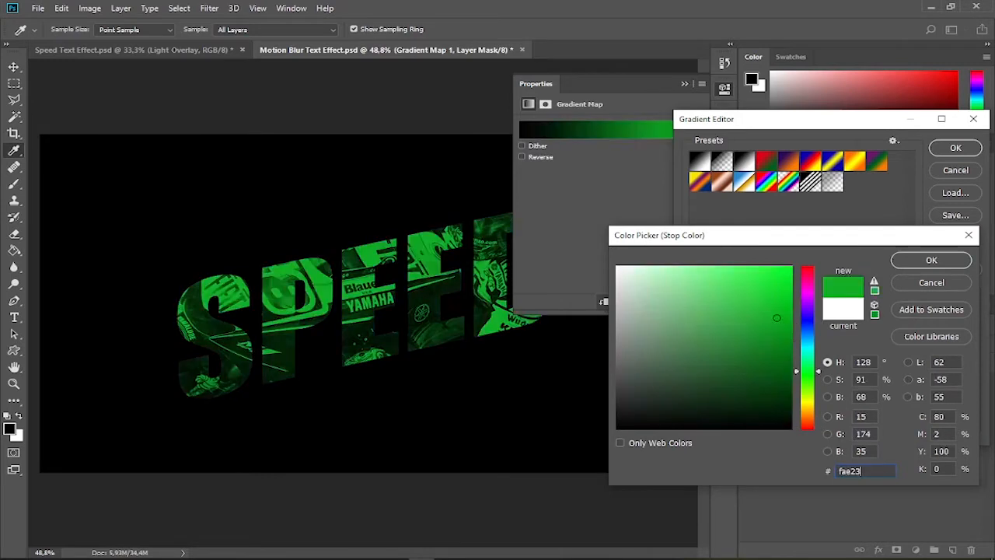
click(928, 261)
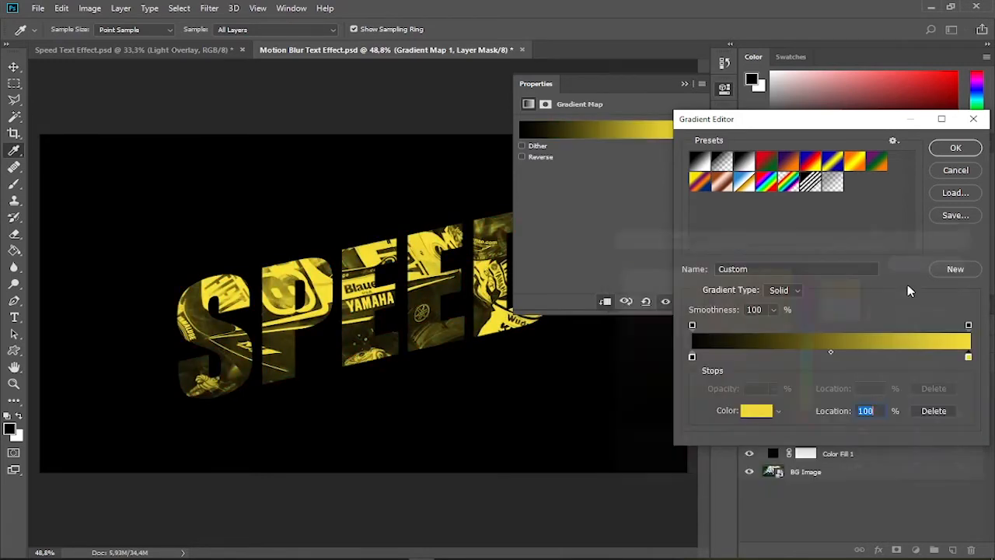
Add an orange (#fb8833) color stop at 50% of the gradient, apply the gradient and collapse the adjustment's properties
click(831, 358)
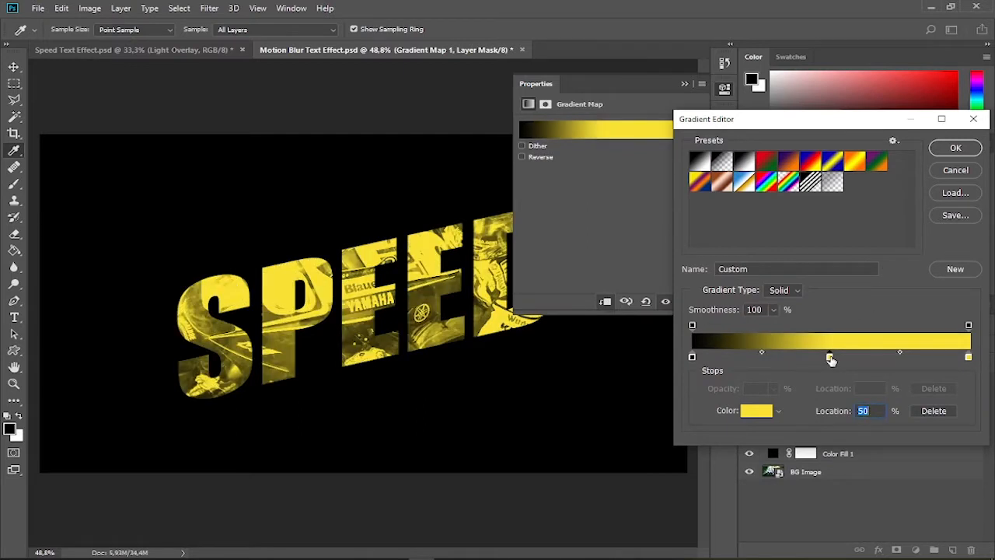
click(751, 412)
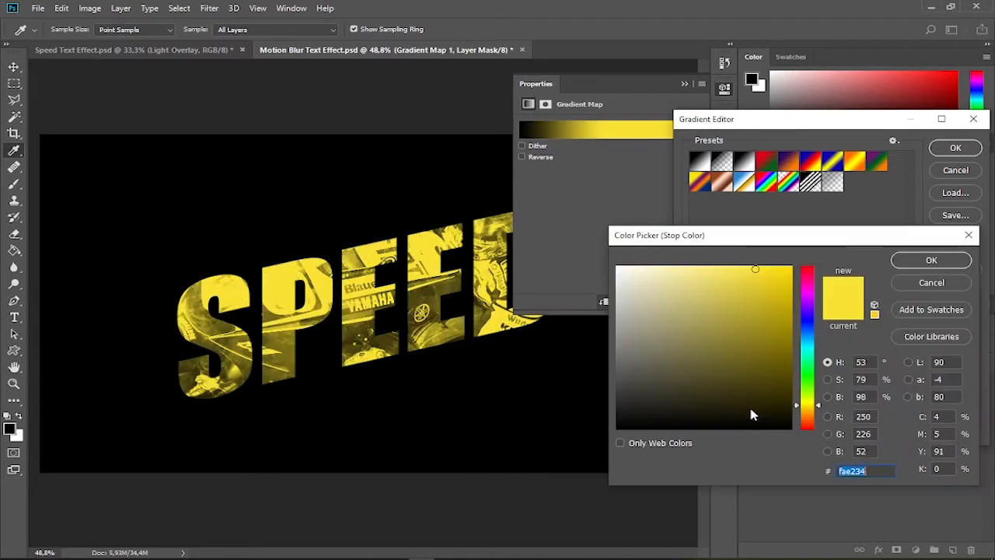
text(fb8833)
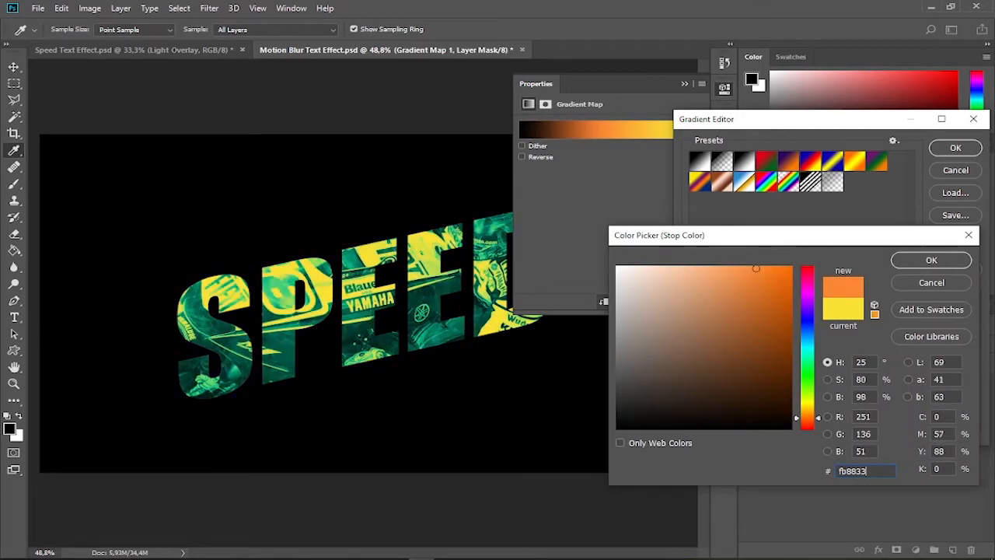
click(939, 261)
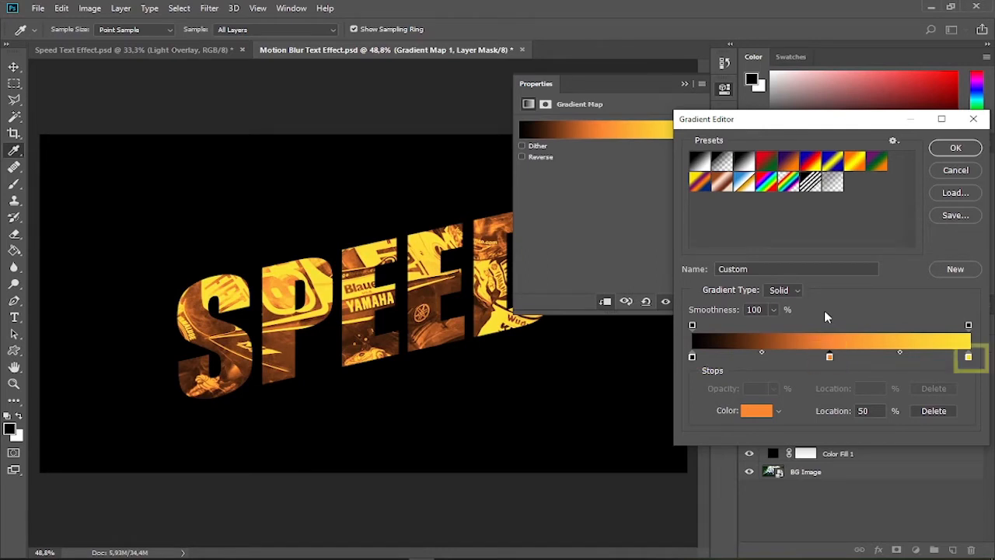
click(943, 154)
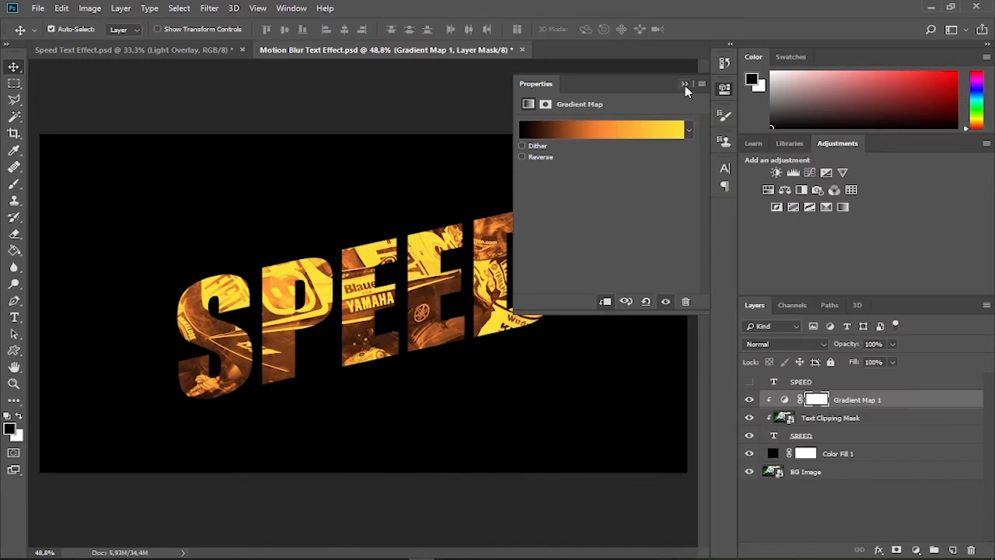
click(685, 86)
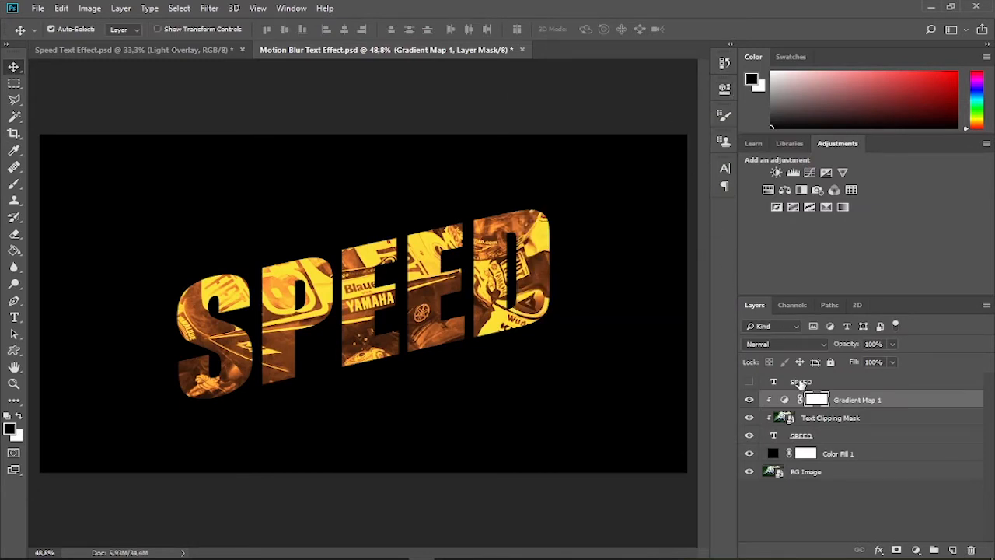
Show the upper SPEED text layer and reduce its fill opacity to 0% in its blending options
click(751, 383)
click(827, 384)
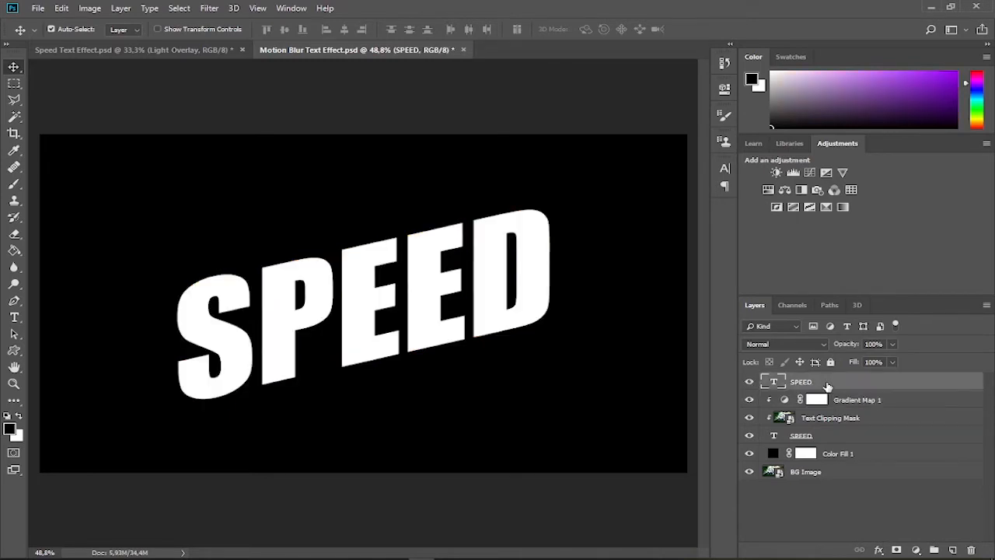
click(878, 550)
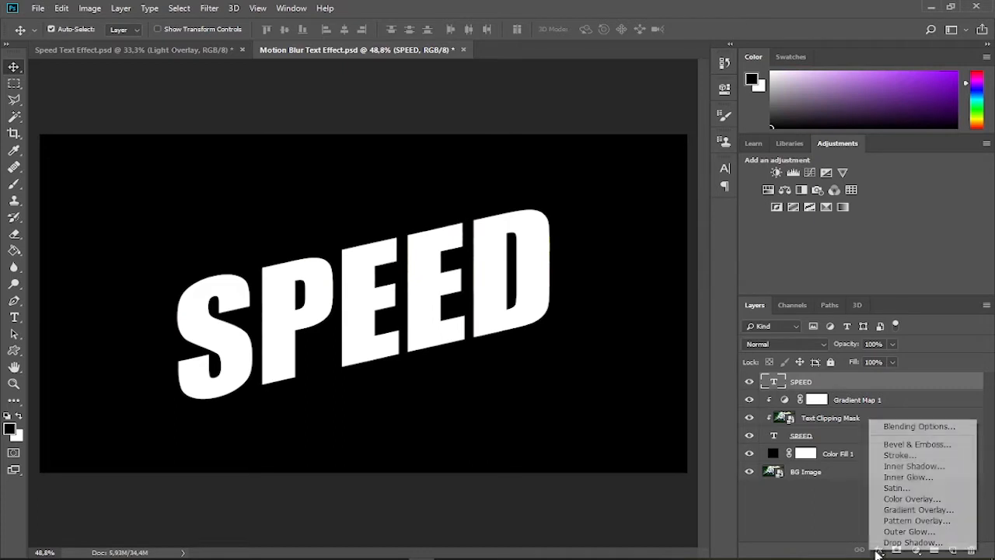
click(905, 427)
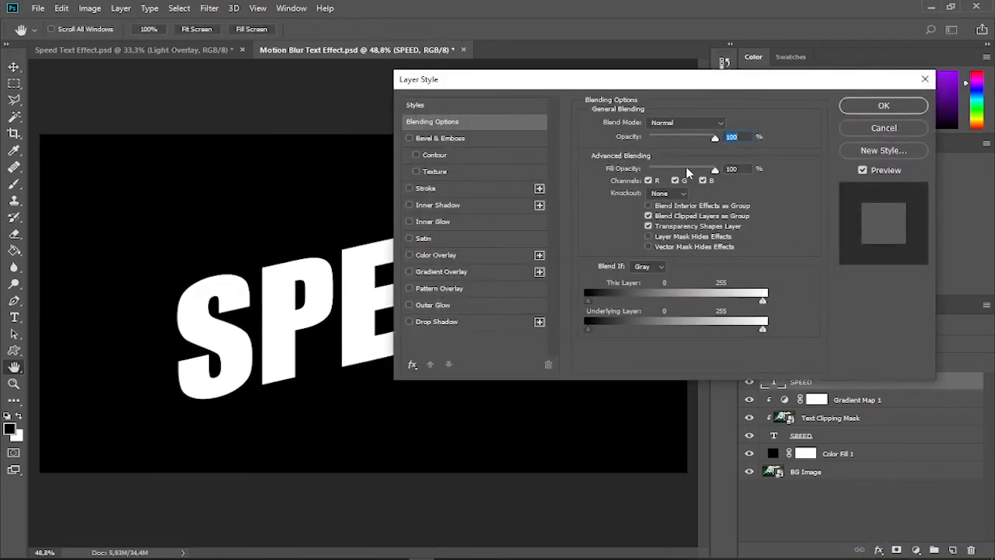
drag(712, 176, 650, 172)
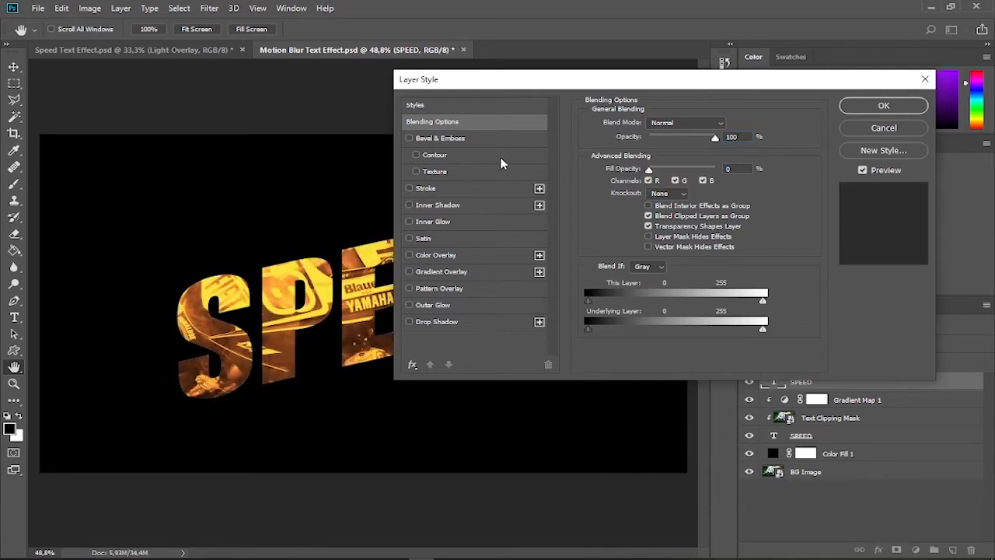
Add a Stroke effect to the upper SPEED layer with a size of 10 px and the Outside position
click(451, 188)
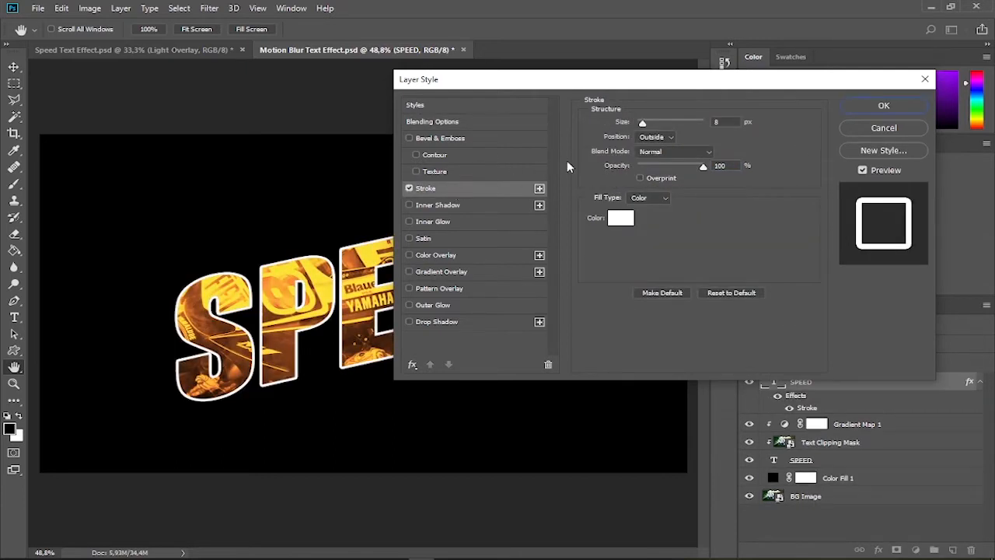
drag(643, 123, 644, 123)
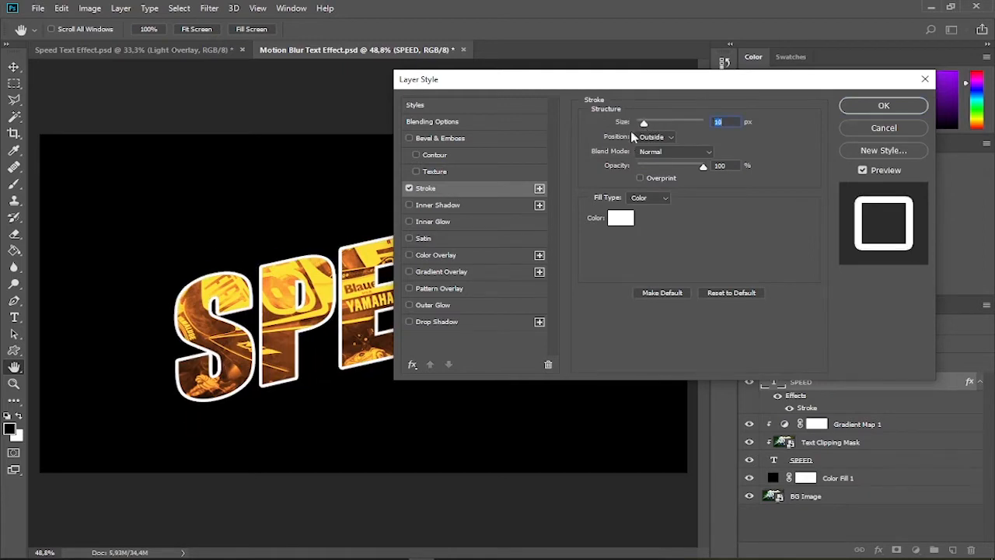
click(656, 137)
click(651, 148)
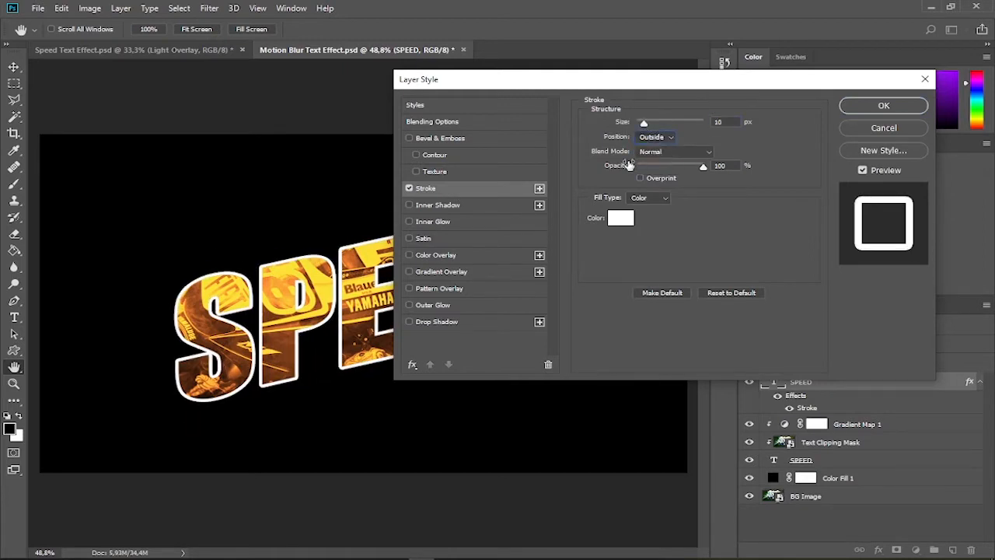
Set the stroke color to white (#ffffff), apply the layer style and save the document
click(620, 219)
mouse_move(693, 318)
mouse_down()
mouse_move(764, 370)
mouse_move(664, 396)
mouse_up()
click(727, 316)
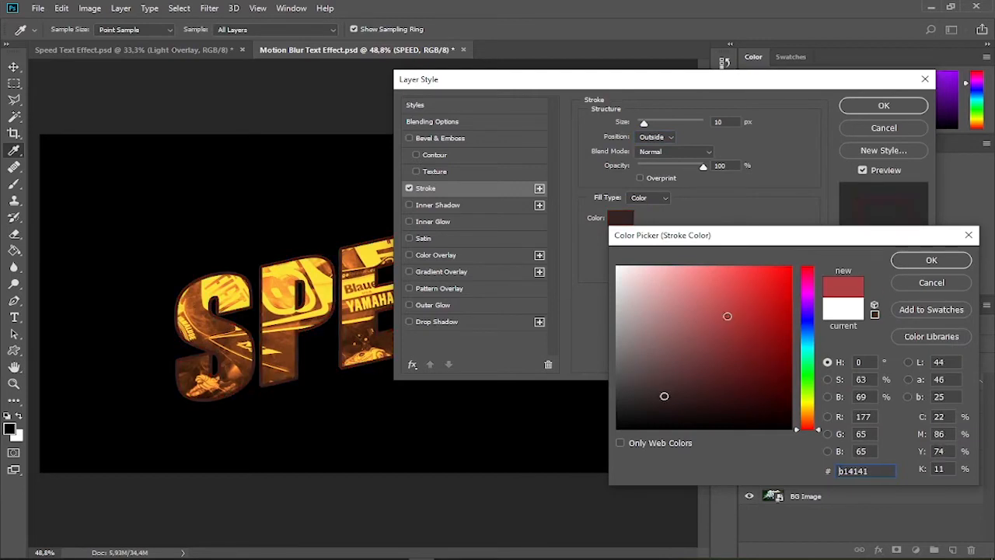
drag(727, 316, 612, 249)
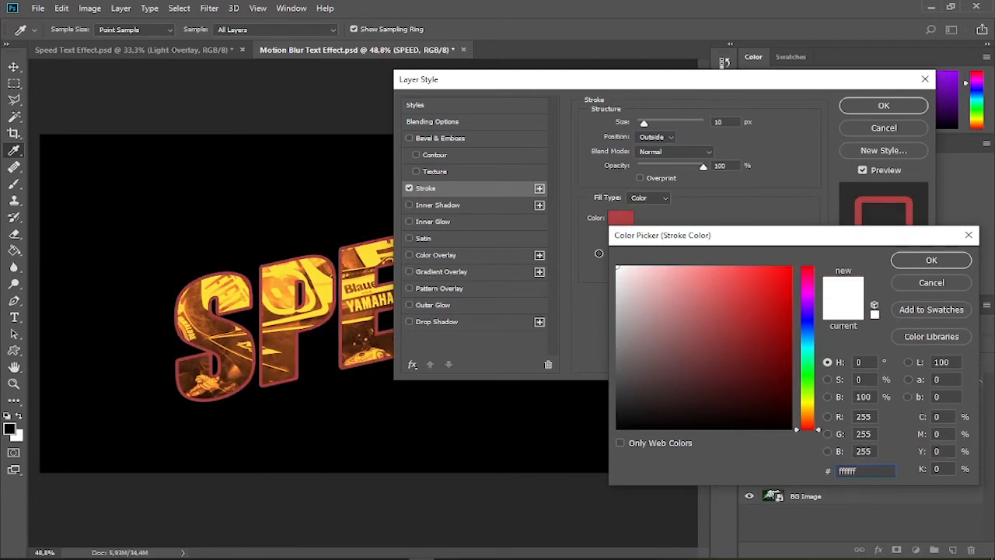
click(919, 266)
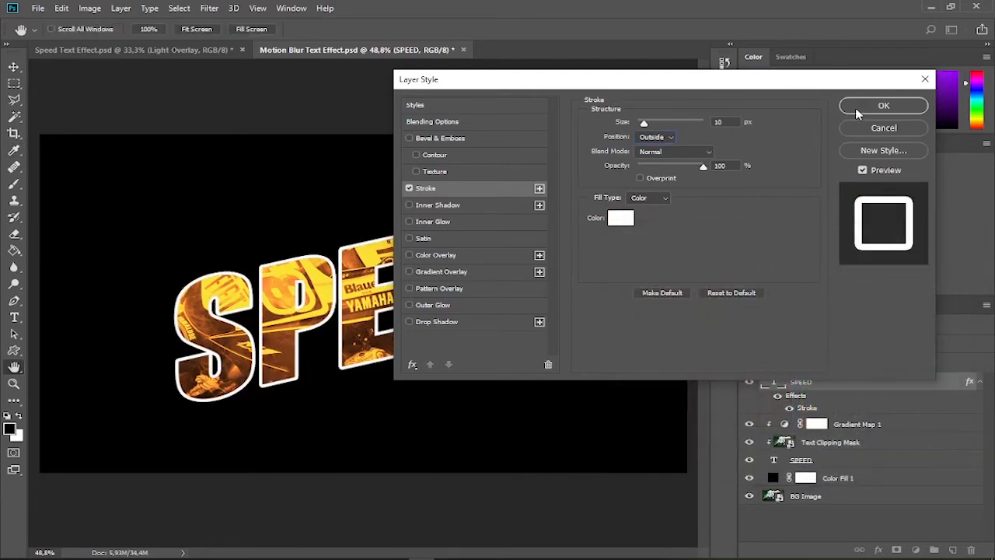
click(859, 107)
key(ctrl+s)
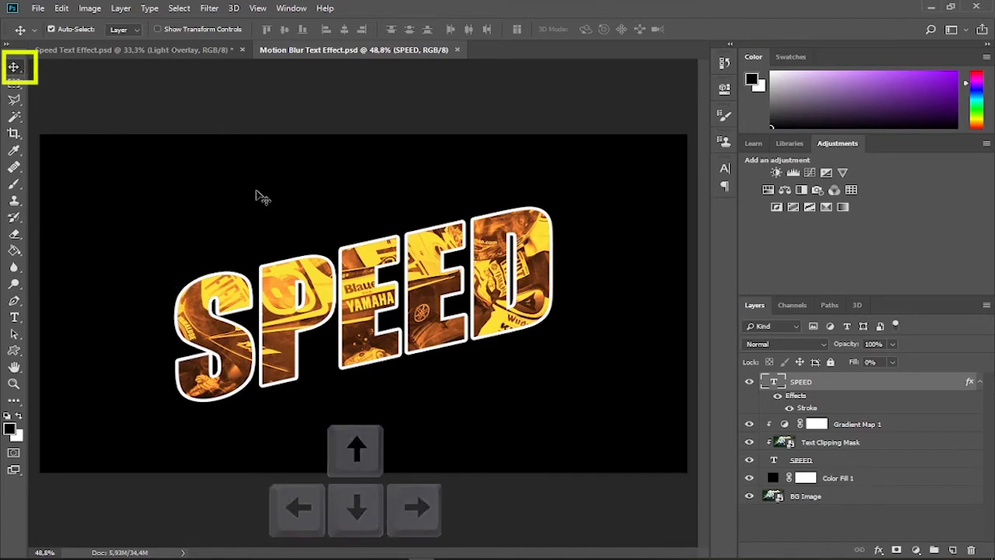
Nudge the outlined SPEED layer up and to the left so its stroke is offset from the image-filled text
key(Up)
key(Left)
key(Left)
key(Left)
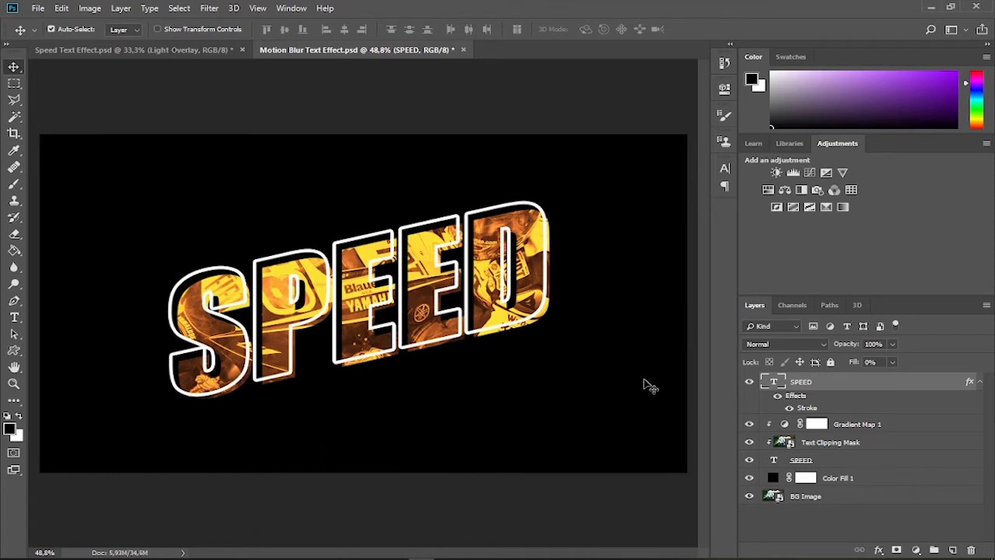
key(Left)
key(Left)
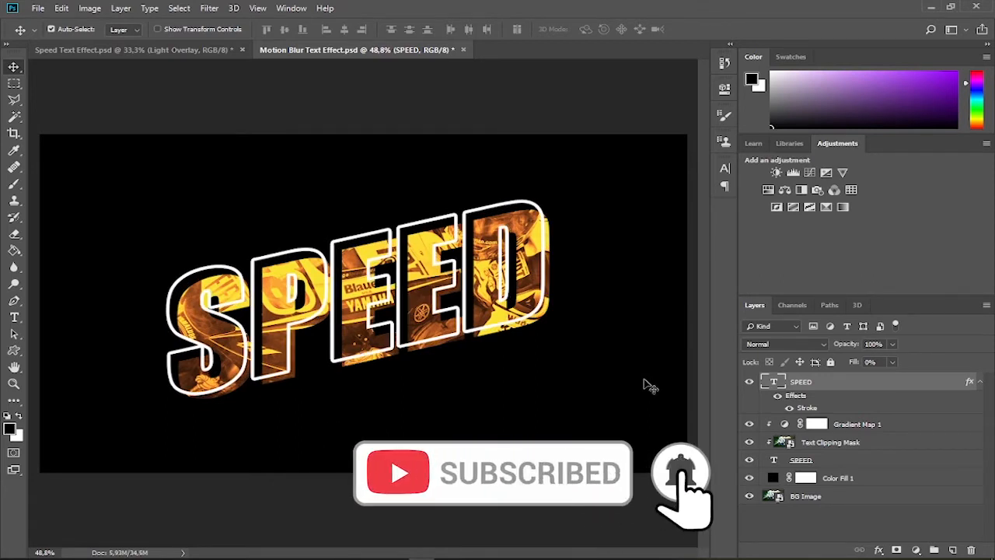
Rename the outlined SPEED layer to "Text - Stroke"
double_click(804, 383)
text(Text)
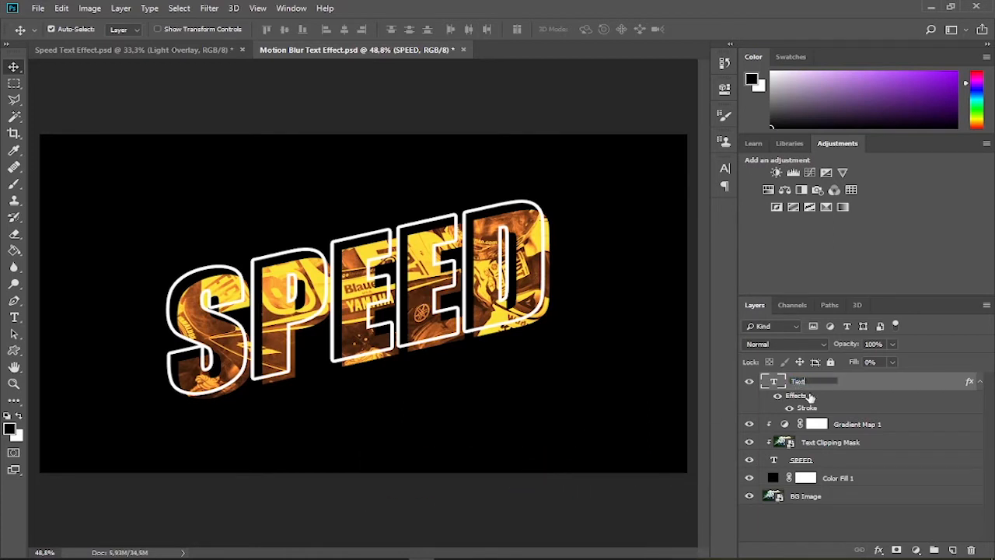
text( - Stroke)
key(Return)
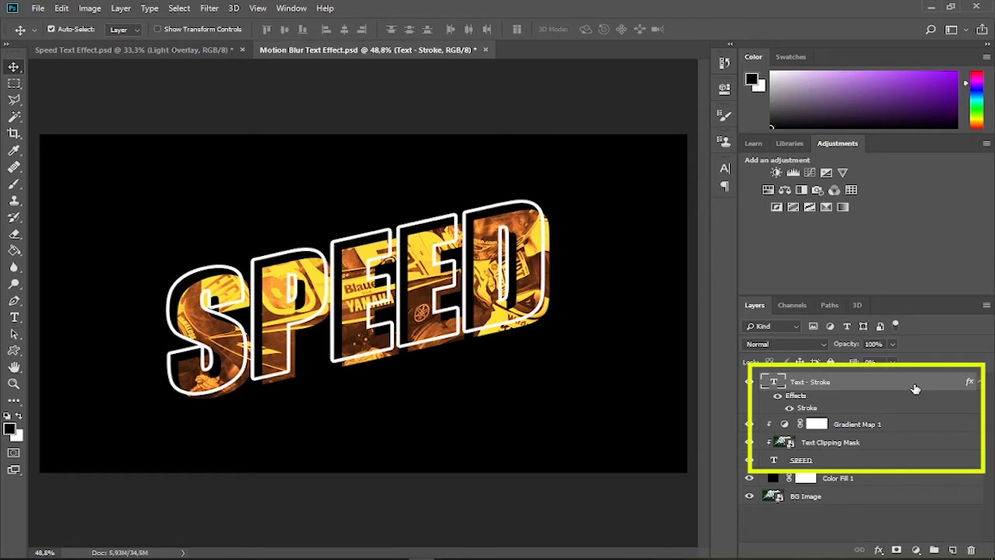
Group the layers from Text - Stroke down to SPEED, name the group "TEXT" and duplicate it
click(901, 461)
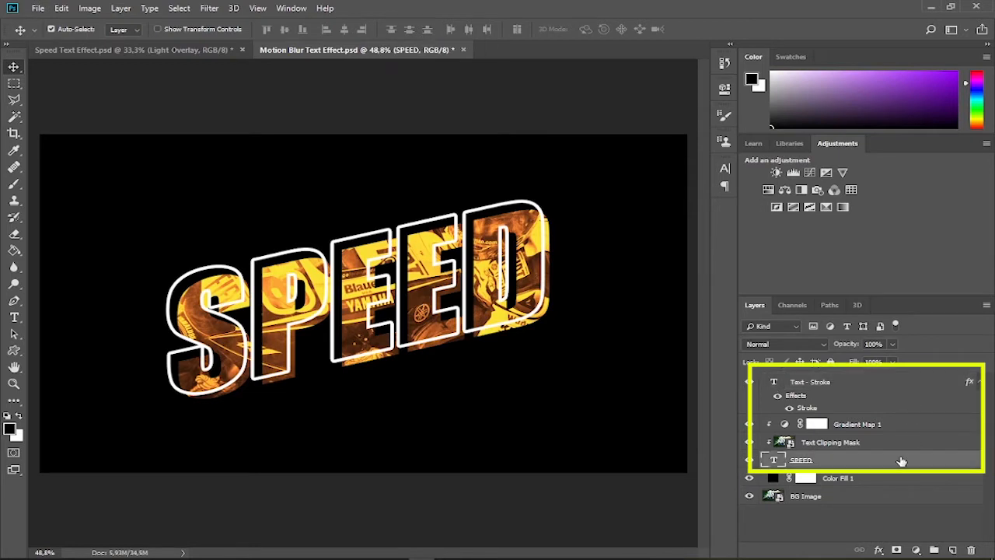
shift+click(901, 391)
key(ctrl+g)
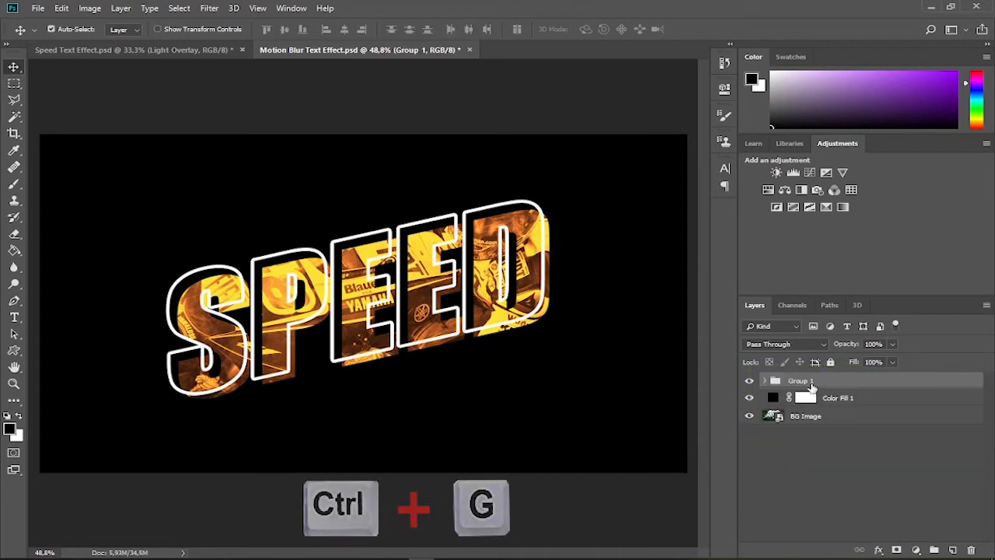
double_click(804, 379)
text(TEXT)
key(Return)
key(ctrl+j)
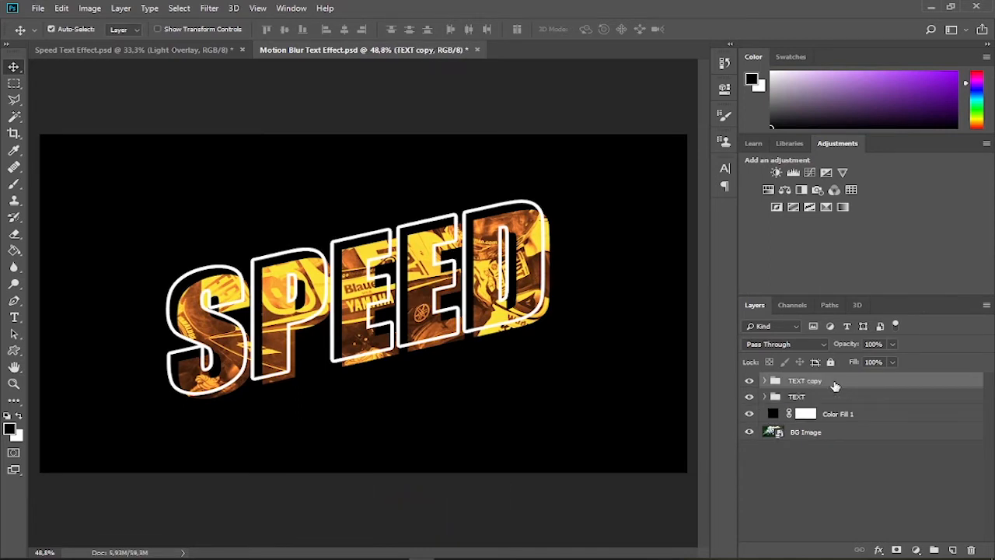
Merge the TEXT group into a single layer and rename the TEXT copy group to "TEXT Group"
click(821, 401)
key(ctrl+e)
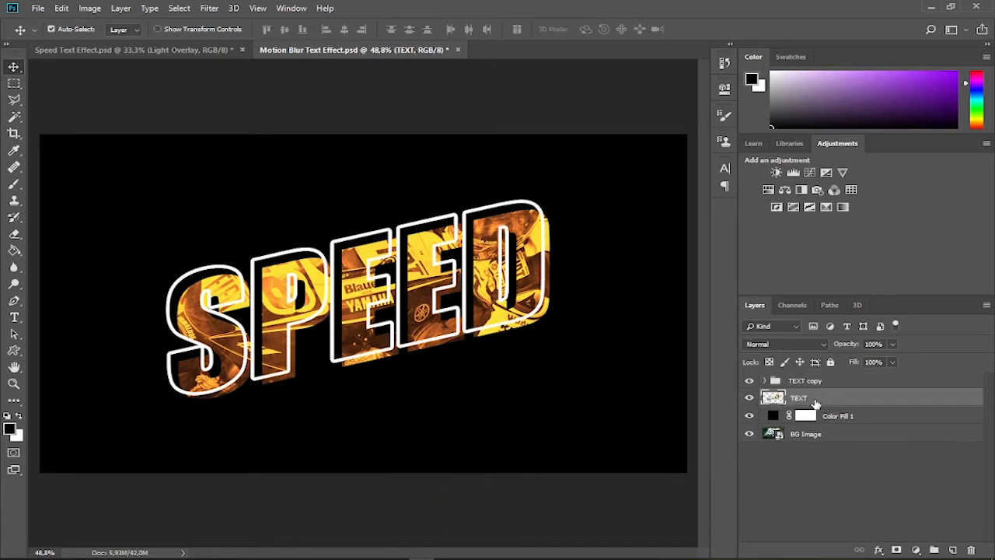
double_click(813, 382)
drag(808, 381, 831, 381)
text(G)
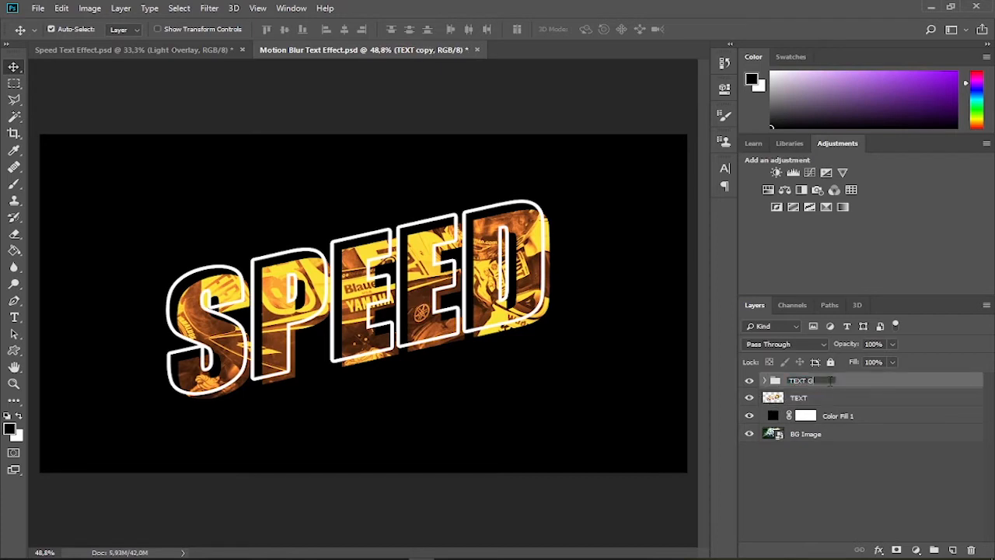
text(roup)
key(Return)
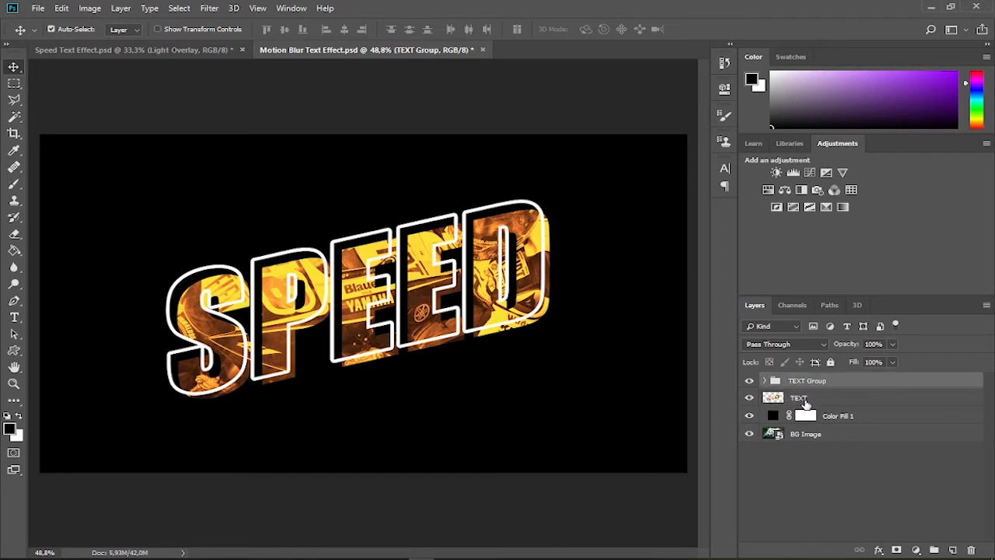
Rename the merged TEXT layer to "Raster Text Image"
double_click(801, 398)
text(Raster Text Image)
key(Return)
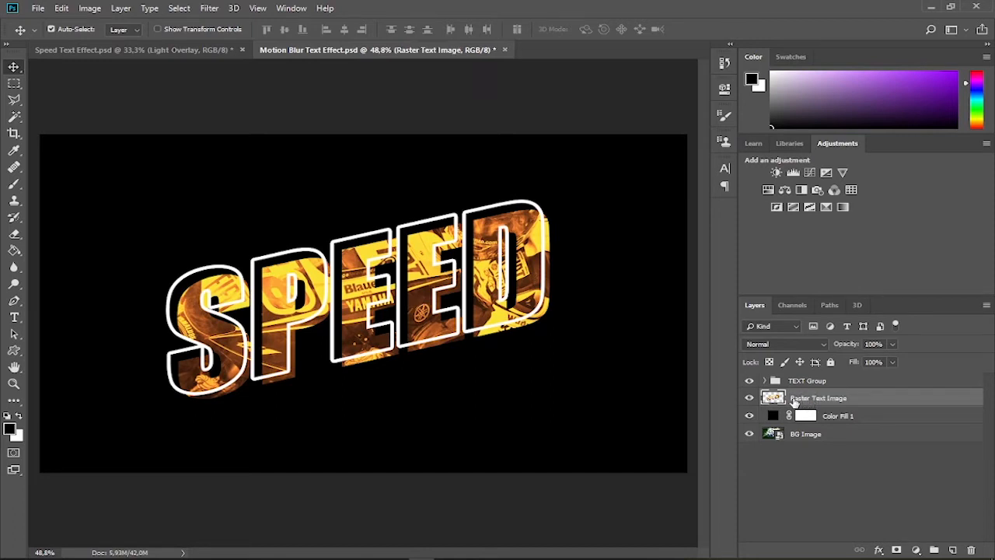
Apply a Motion Blur to the Raster Text Image layer with an angle of 14° and a distance of 550 pixels
click(206, 9)
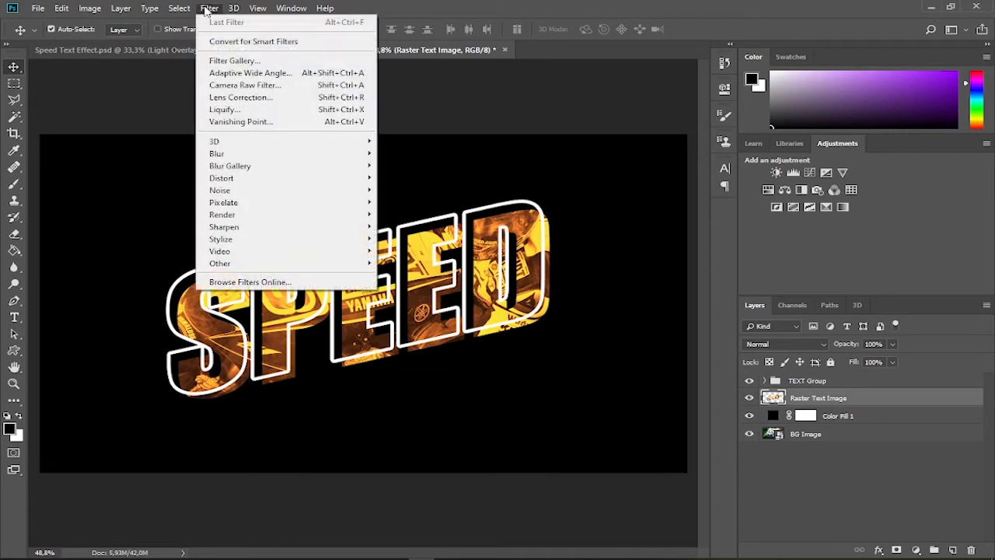
mouse_move(337, 159)
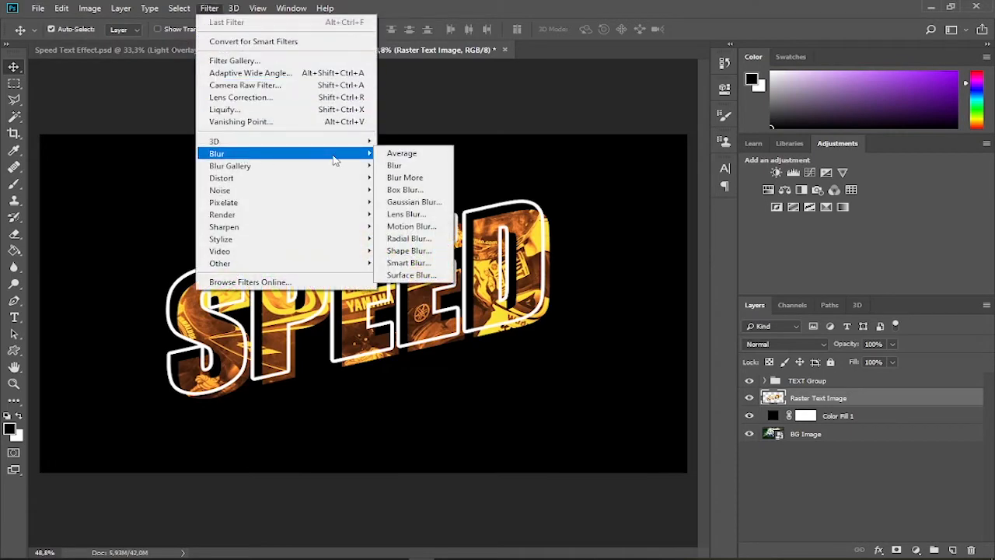
click(410, 227)
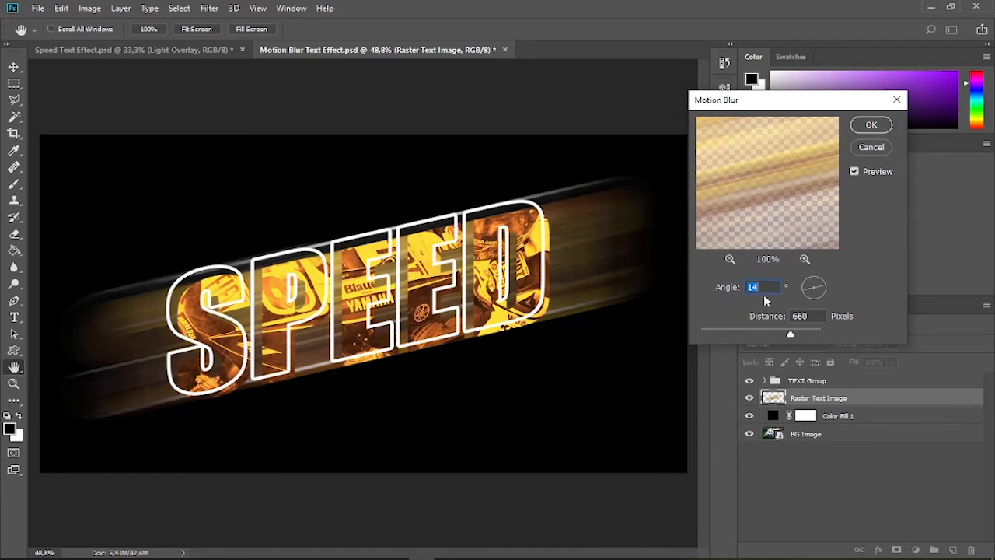
drag(819, 285, 825, 293)
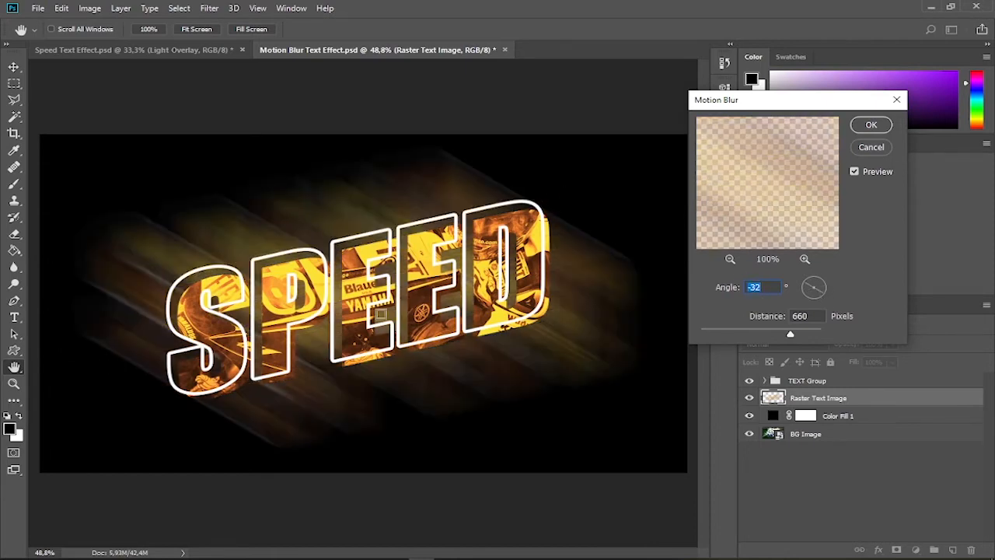
drag(821, 298, 829, 291)
mouse_move(790, 333)
mouse_down()
mouse_move(767, 336)
mouse_move(879, 341)
mouse_move(634, 335)
mouse_move(789, 336)
mouse_up()
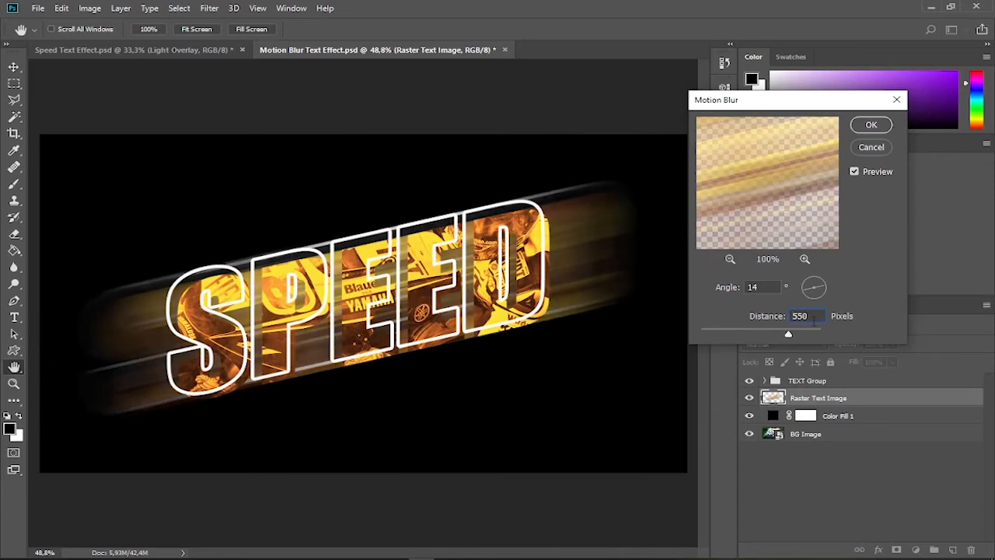
click(873, 126)
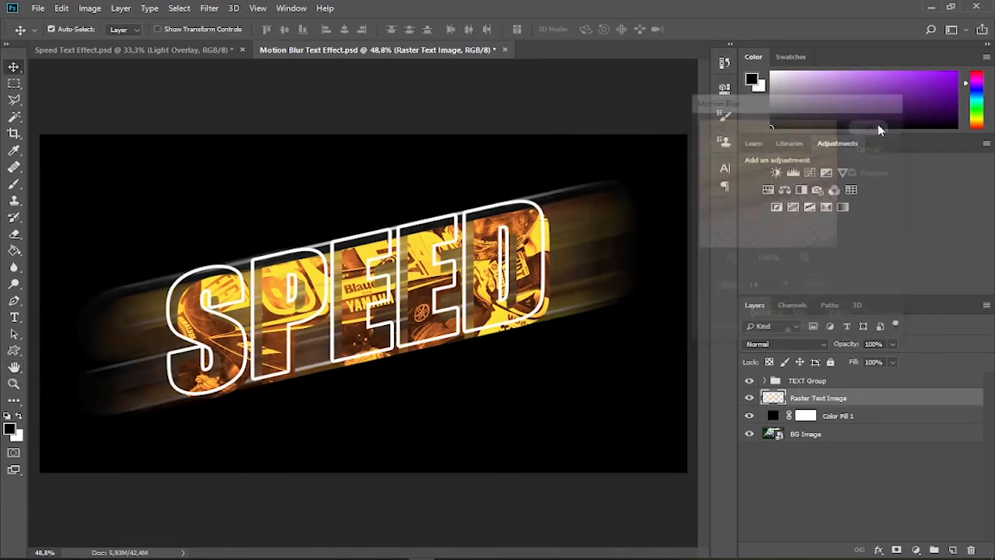
Rename the blurred layer to "Motion Blur Effect" and compare the artwork with that layer and Color Fill 1 hidden and shown
double_click(815, 398)
text(Mo)
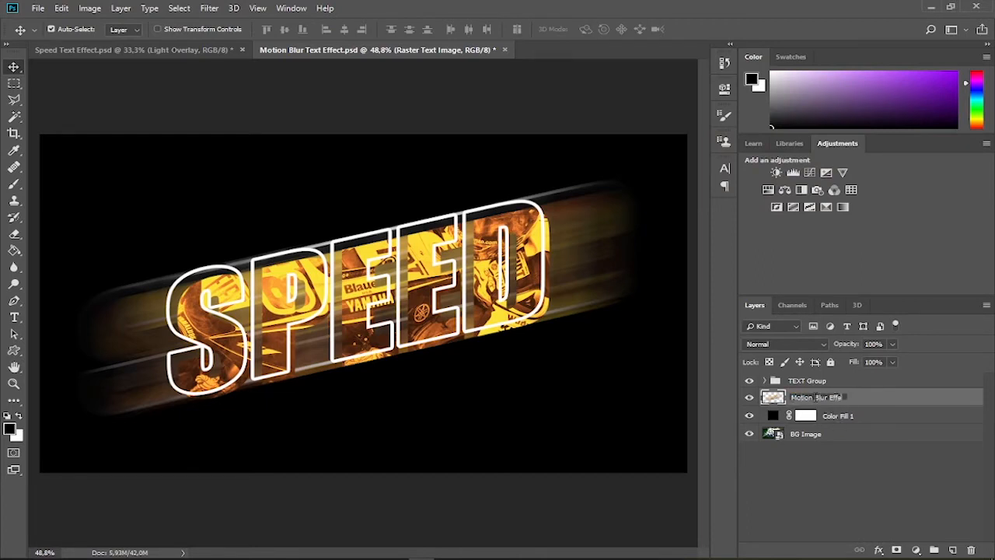
text(tion Blur Effect)
key(Return)
click(750, 398)
click(750, 397)
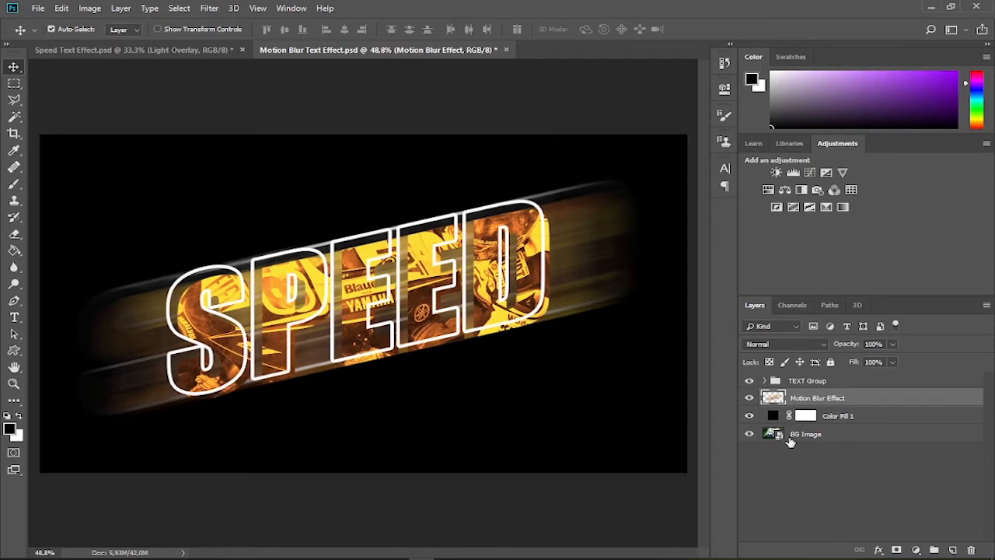
click(750, 416)
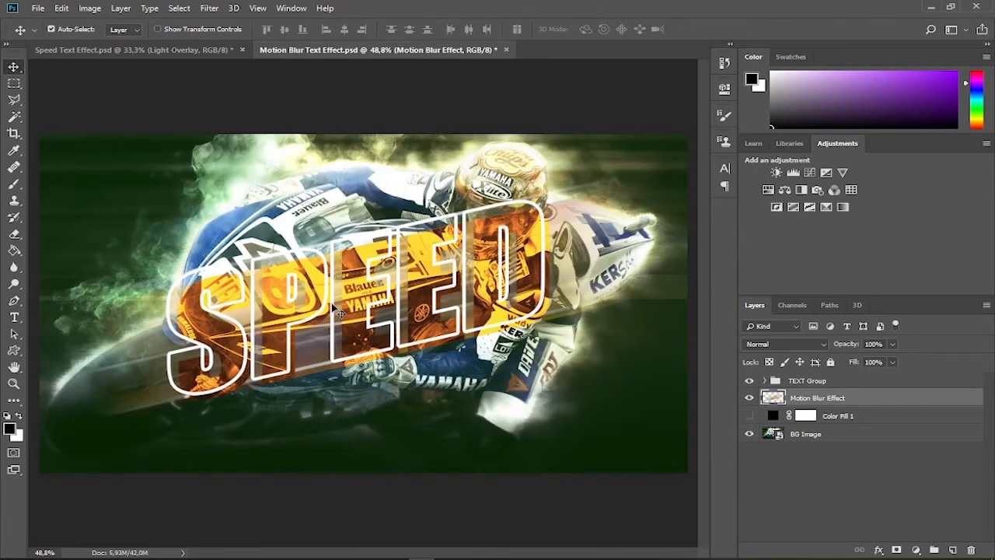
click(750, 416)
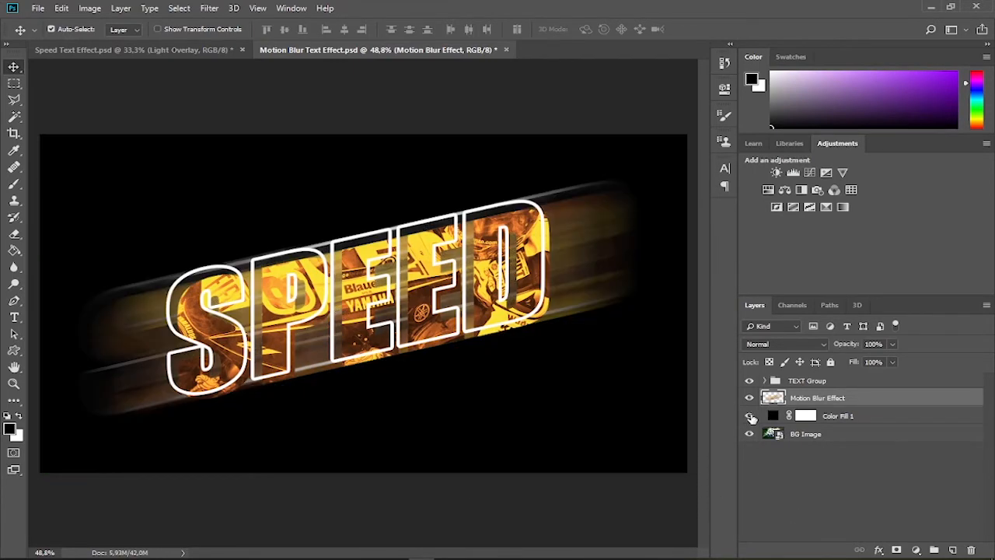
Add a Color Overlay to Color Fill 1 with the Soft Light blend mode and the color #c5b52a
click(775, 418)
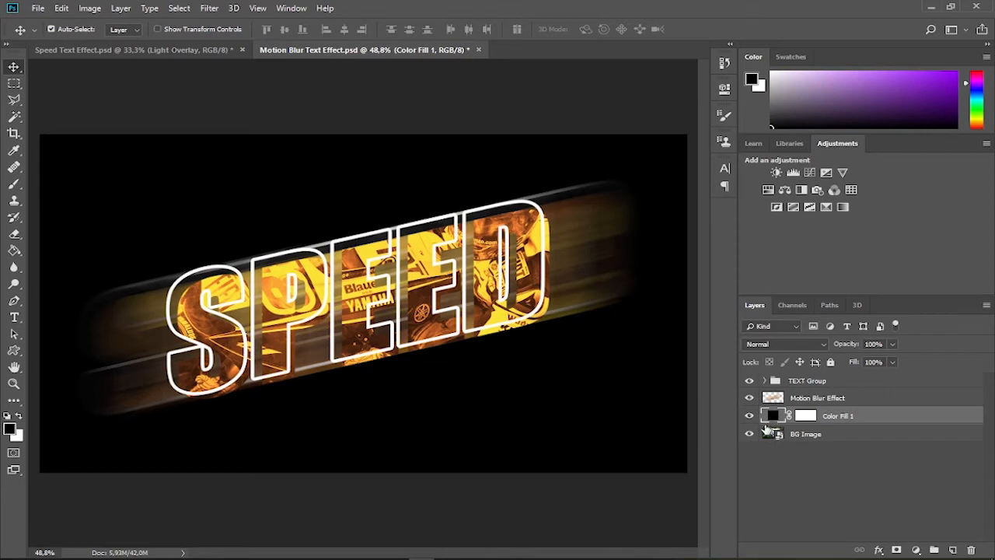
click(879, 551)
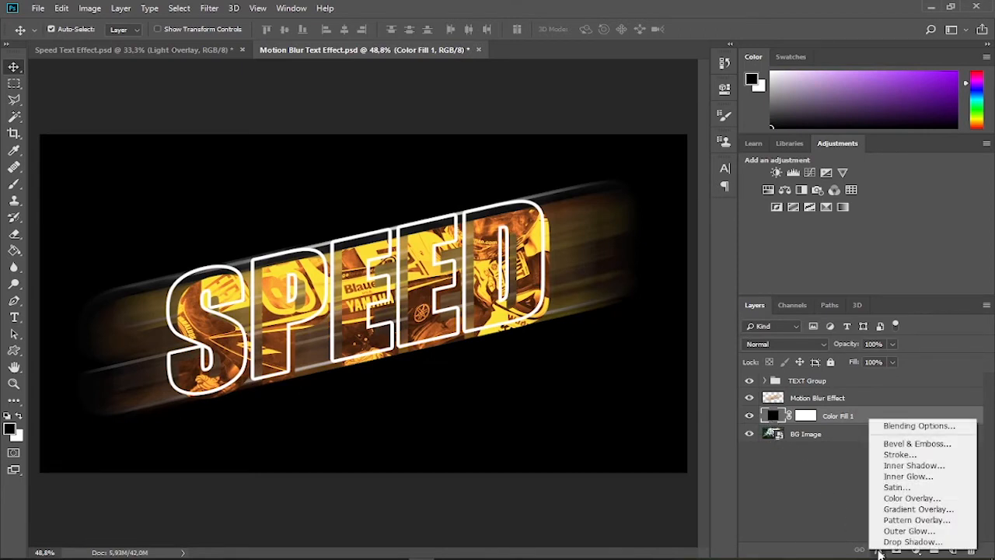
click(906, 498)
click(651, 147)
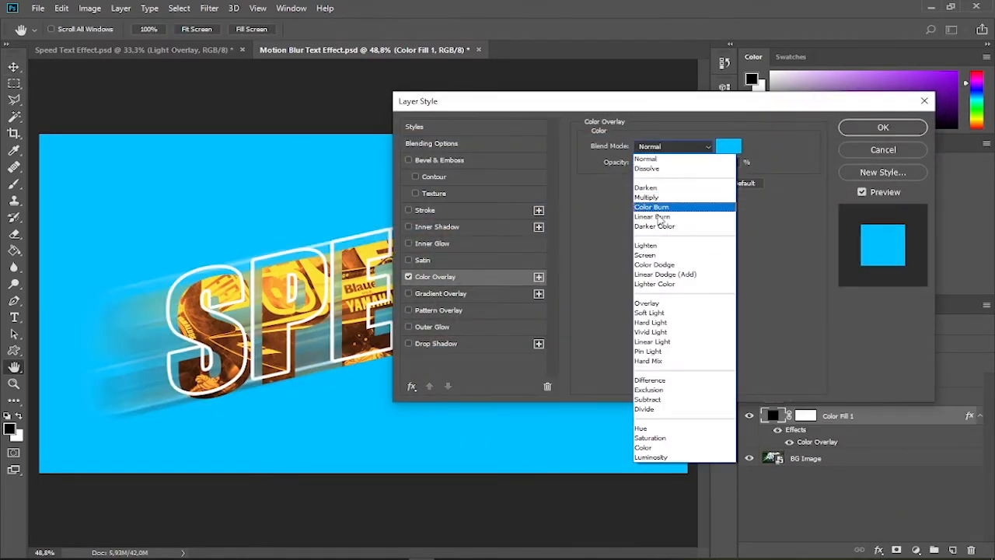
click(658, 311)
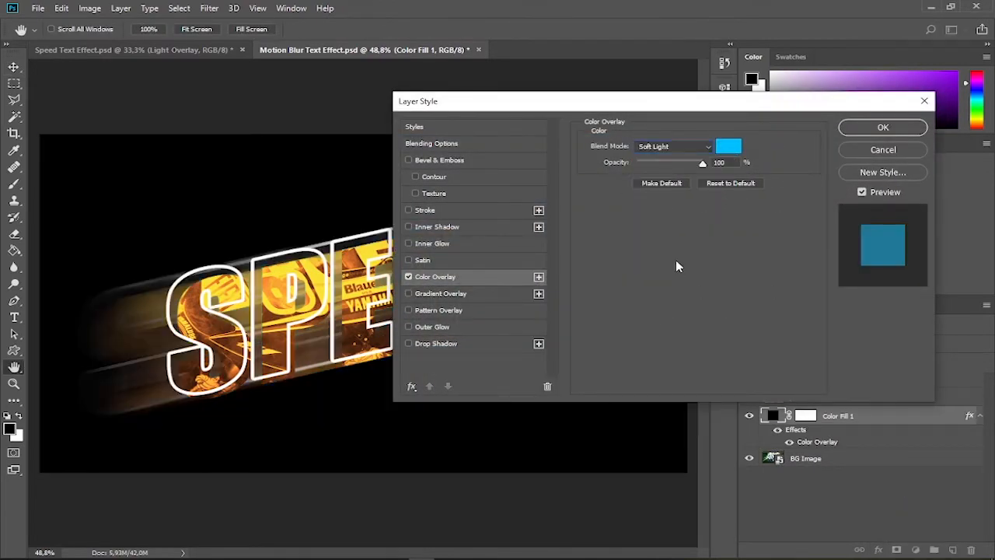
click(731, 149)
text(c)
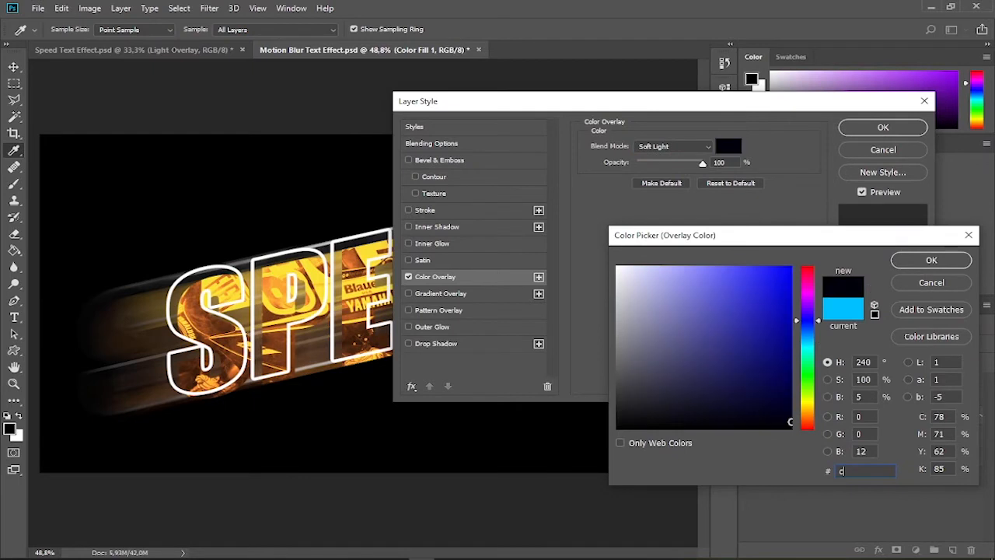
text(5b52a)
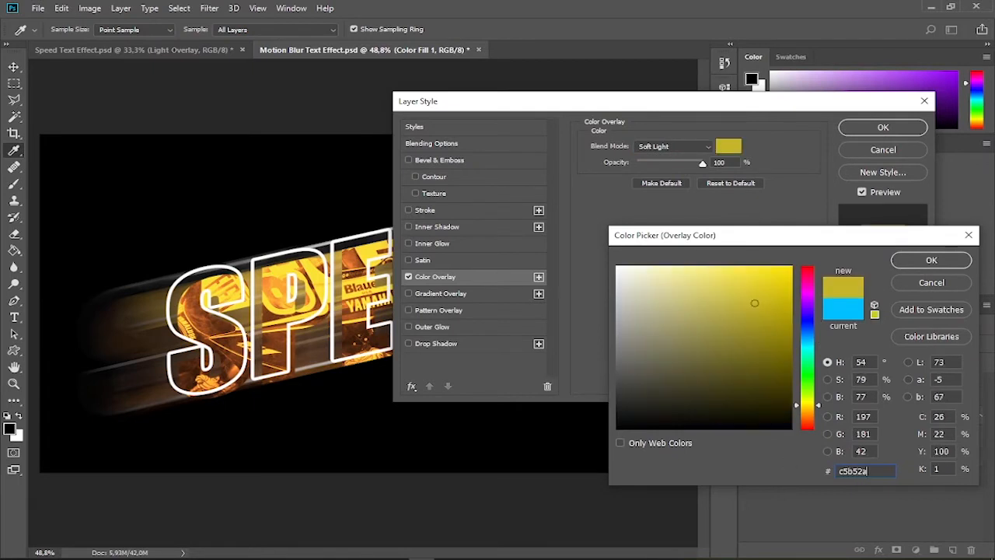
click(926, 262)
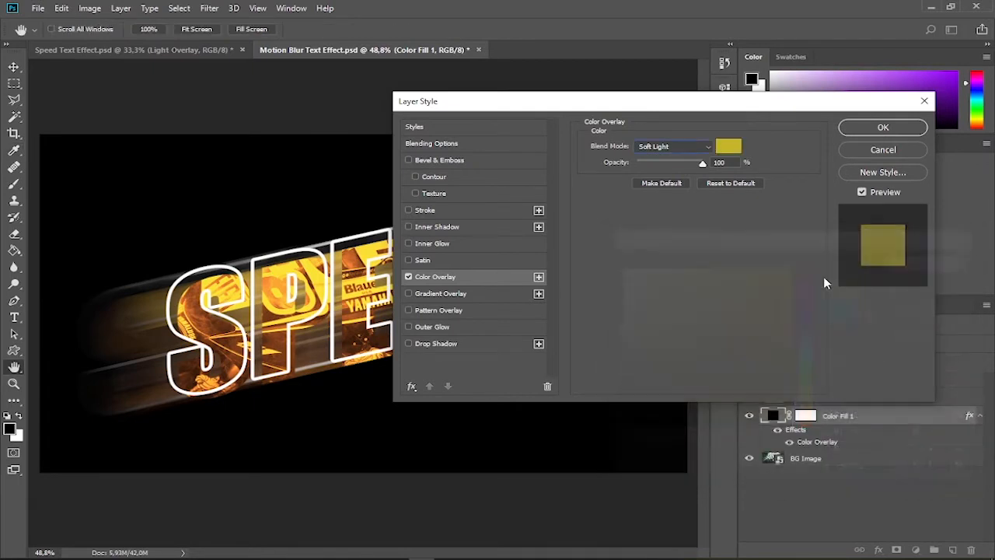
Add a Gradient Overlay to Color Fill 1 based on the Black, White preset
click(445, 294)
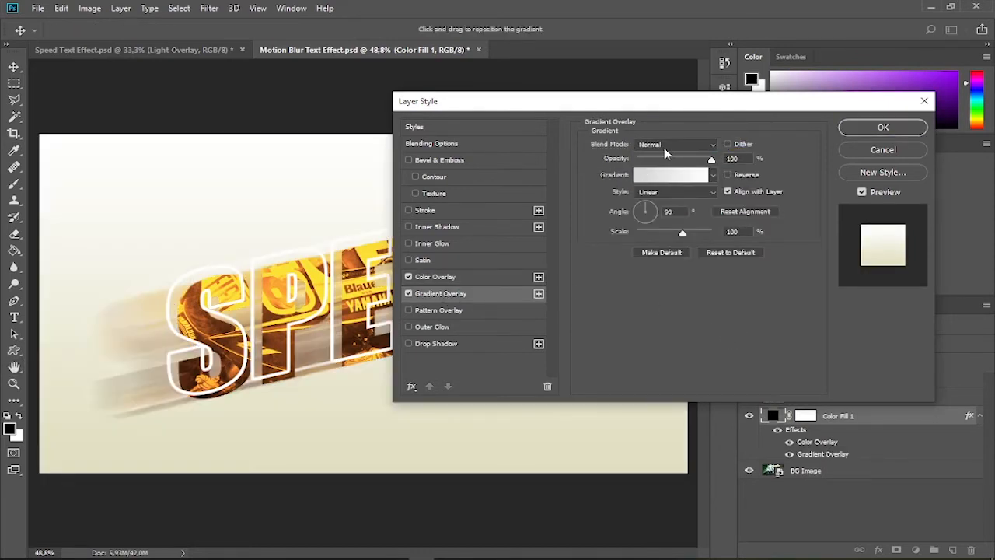
click(674, 175)
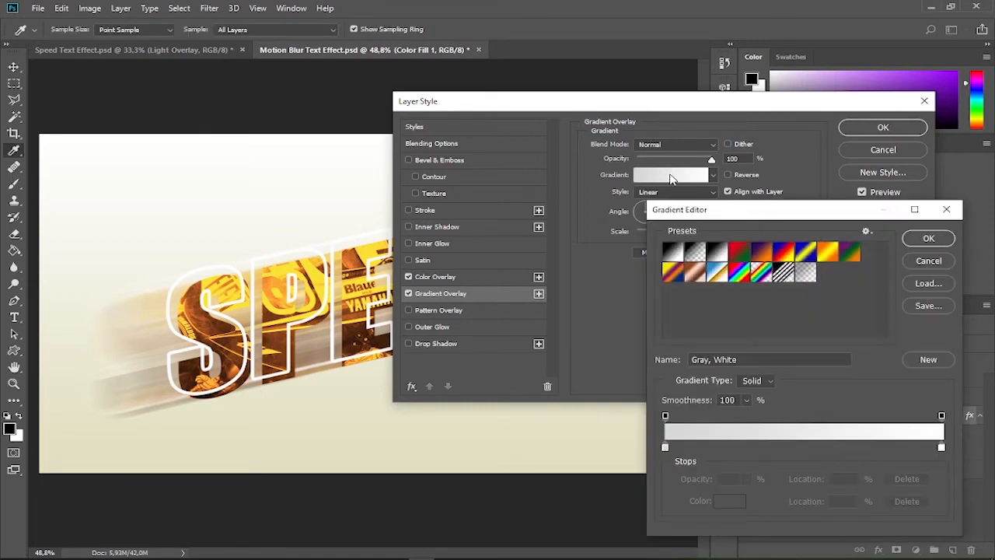
click(717, 251)
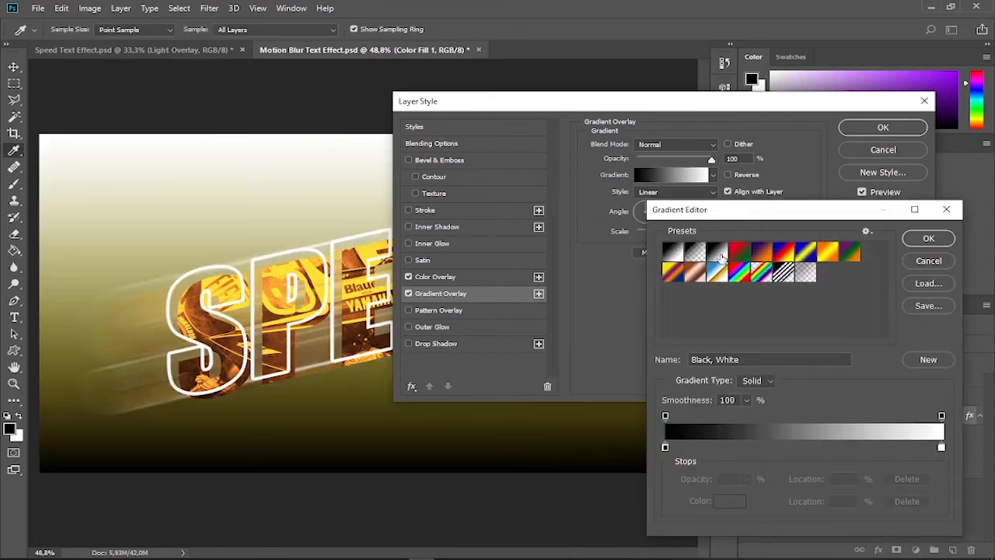
Set both the start and end color stops of the overlay gradient to #605f5f
click(665, 447)
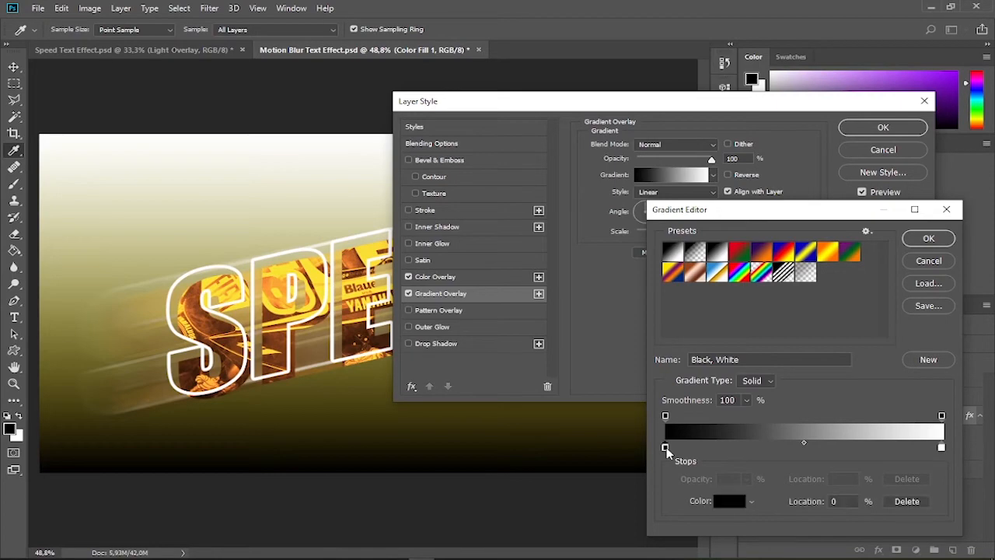
click(734, 502)
click(863, 471)
key(ctrl+a)
text(605)
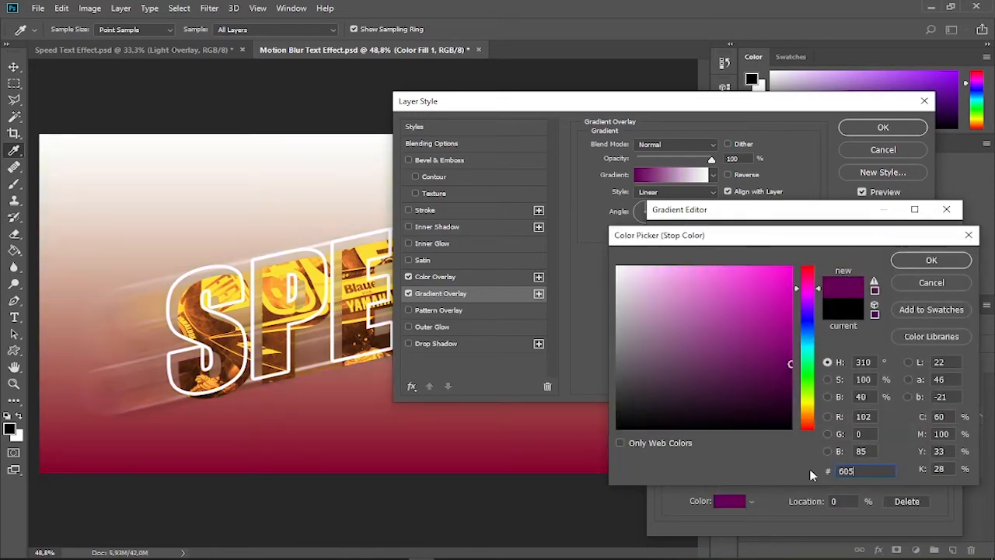
text(f5f)
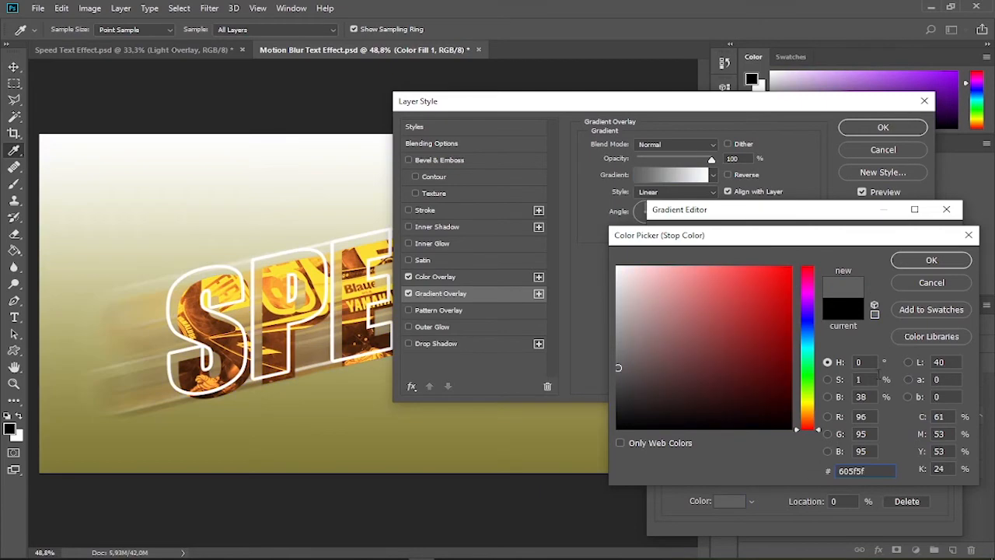
click(937, 260)
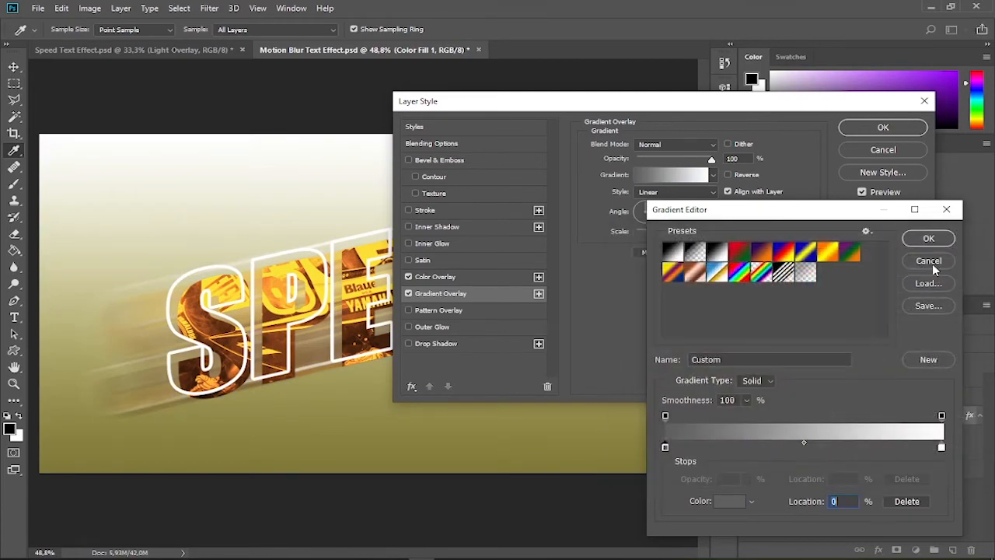
click(941, 448)
click(731, 501)
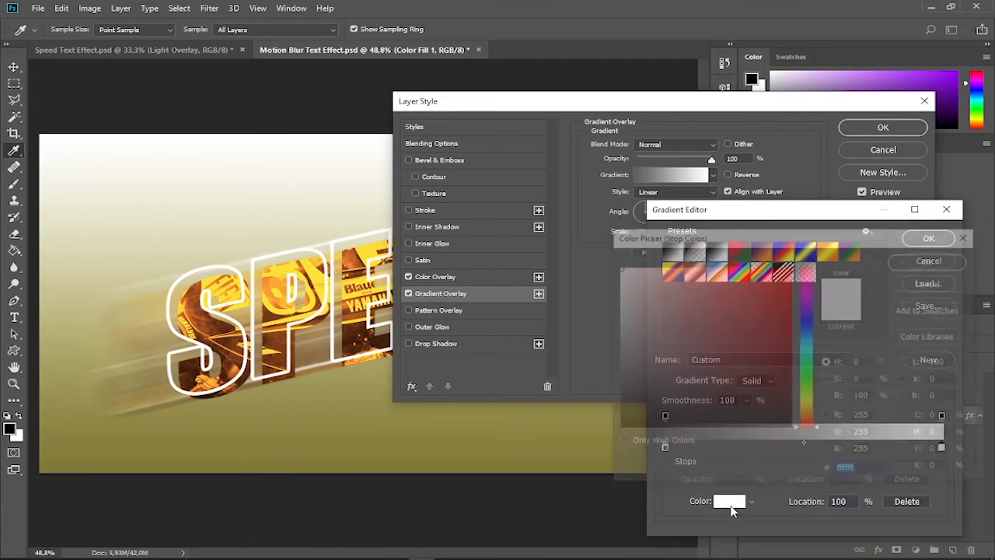
text(605f5f)
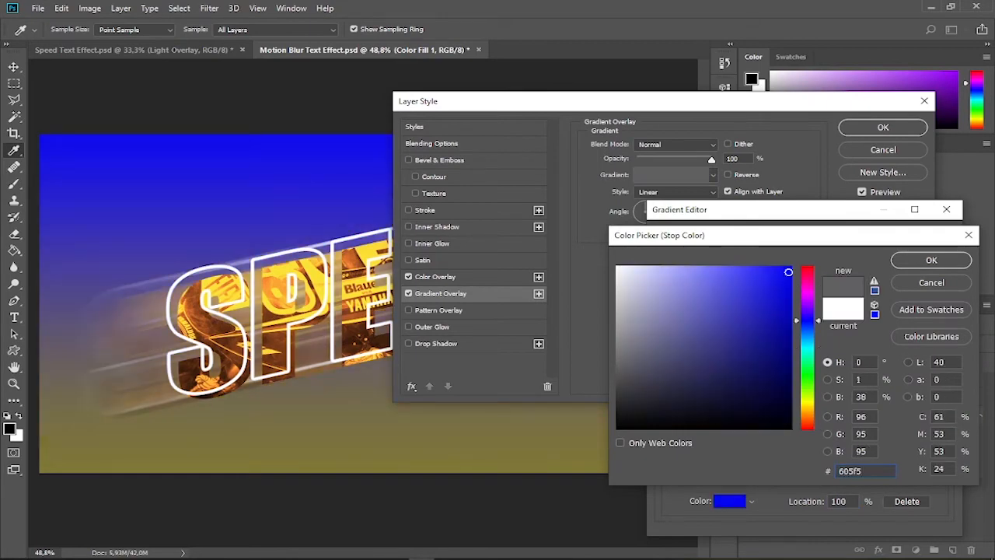
click(947, 266)
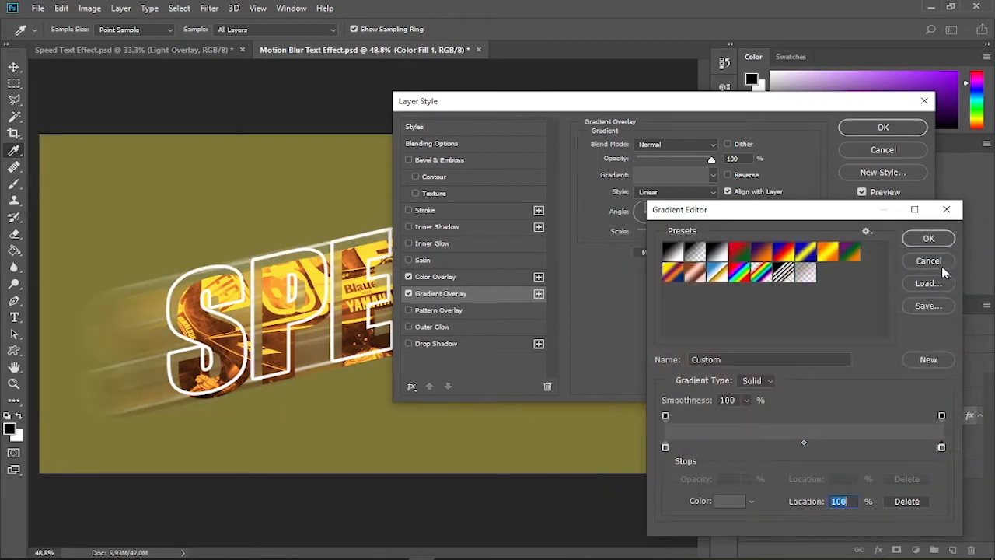
Add a middle color stop at 50% in orange #f38606 and accept the gradient
click(805, 449)
click(725, 501)
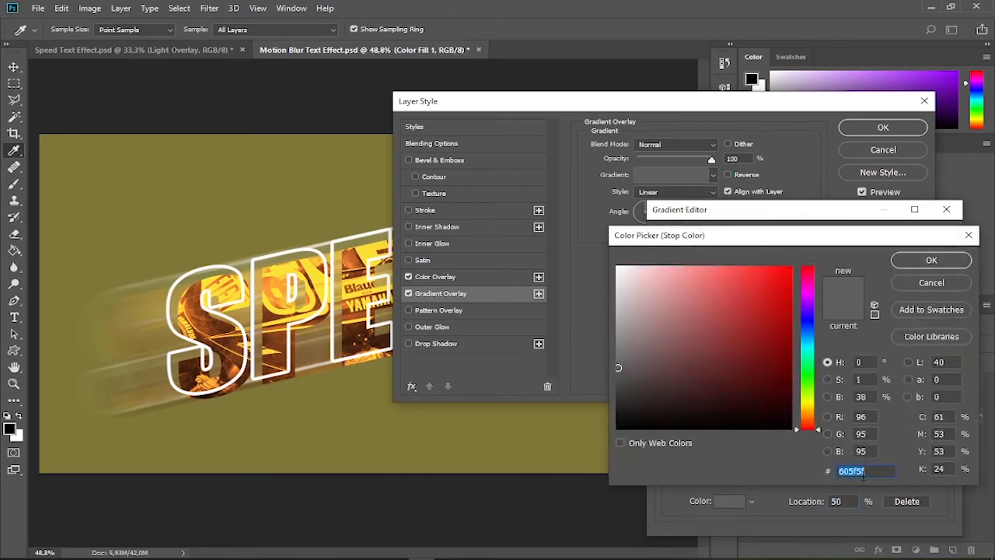
text(f38606)
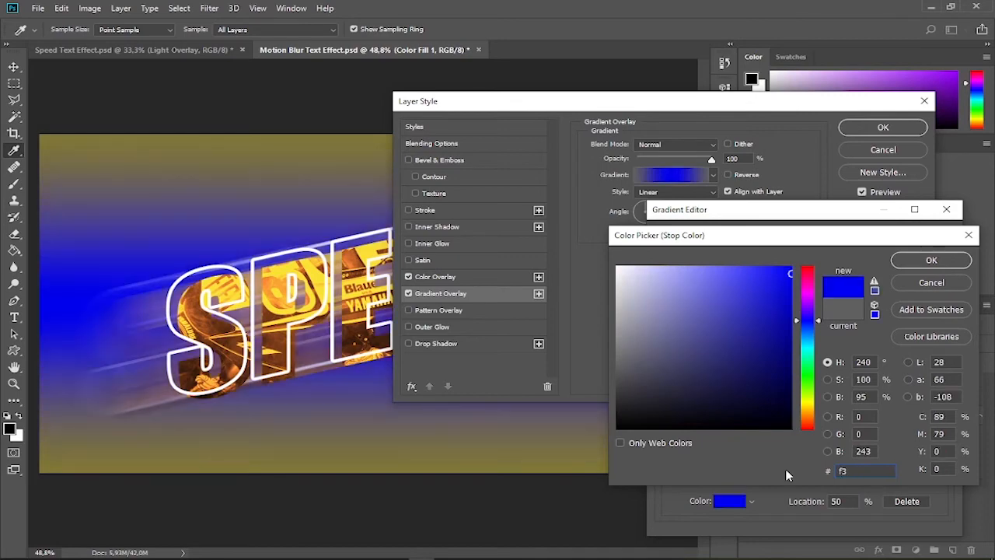
click(947, 264)
click(929, 239)
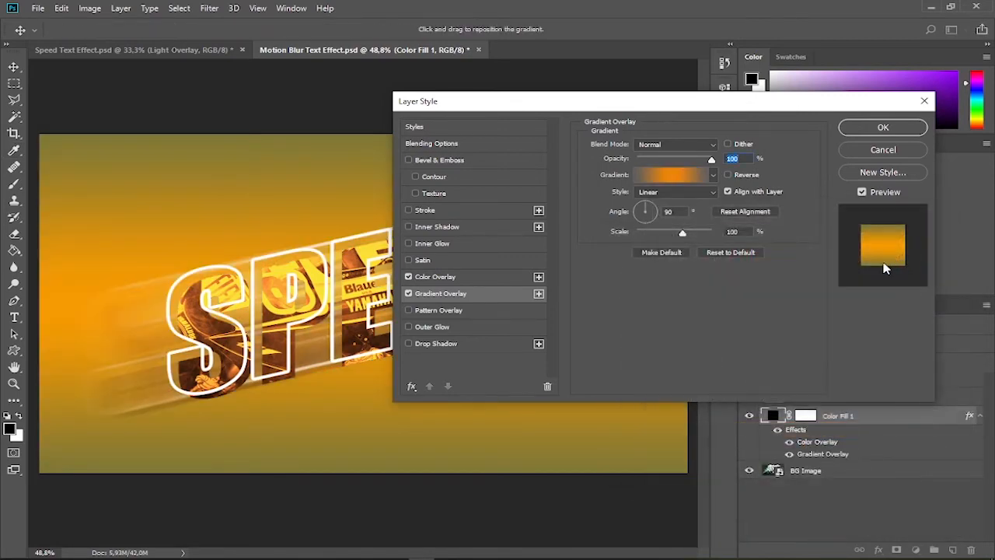
Set the gradient overlay's angle to 108° and its scale to 100%, then apply the layer style
click(695, 344)
drag(680, 98, 876, 33)
mouse_move(840, 144)
mouse_down()
mouse_move(834, 155)
mouse_move(847, 155)
mouse_move(838, 137)
mouse_up()
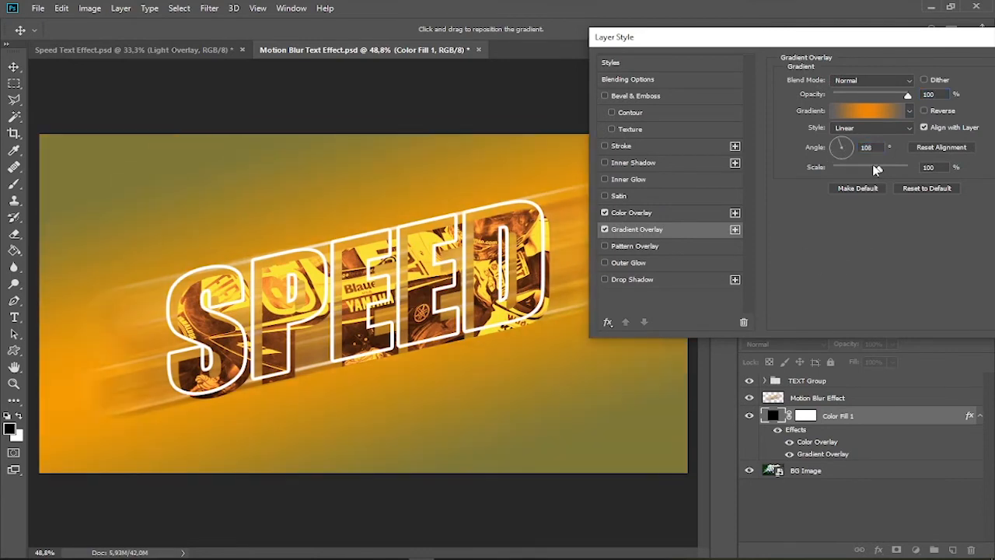
mouse_move(878, 174)
mouse_down()
mouse_move(860, 181)
mouse_move(902, 168)
mouse_move(853, 173)
mouse_move(877, 185)
mouse_up()
text(100)
drag(858, 39, 668, 47)
click(888, 72)
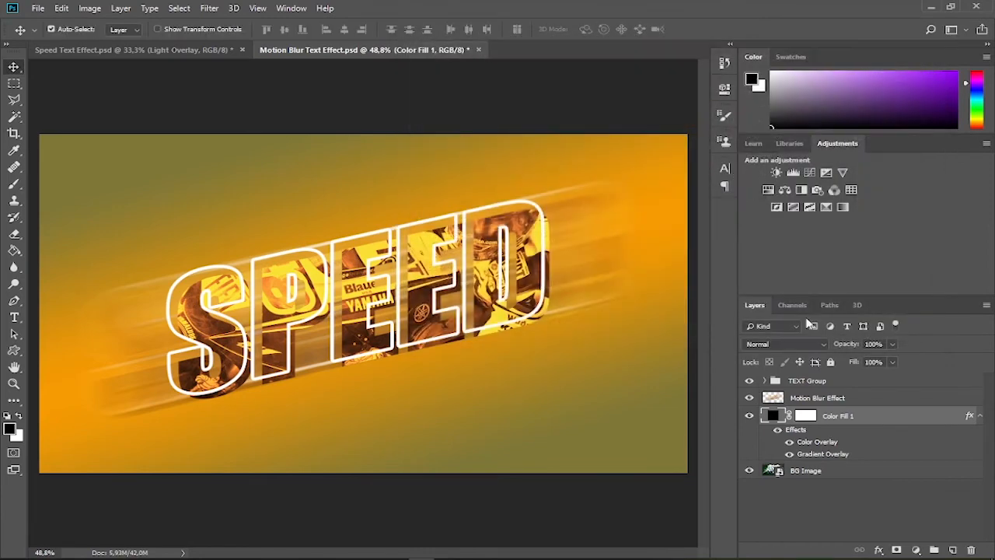
Lower Color Fill 1's opacity to 70% and add a Curves adjustment above it with a contrast-boosting S-shaped RGB curve
drag(851, 345, 837, 350)
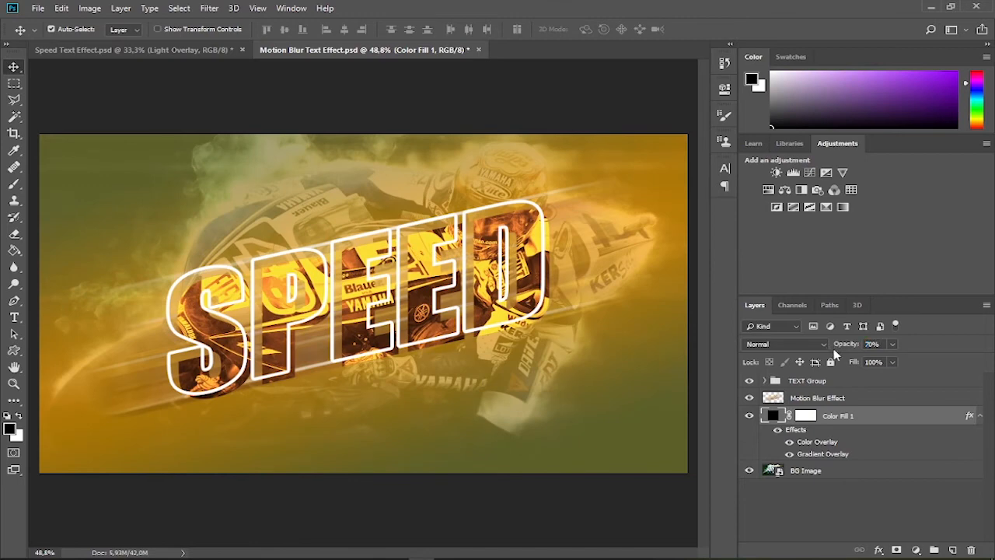
click(915, 549)
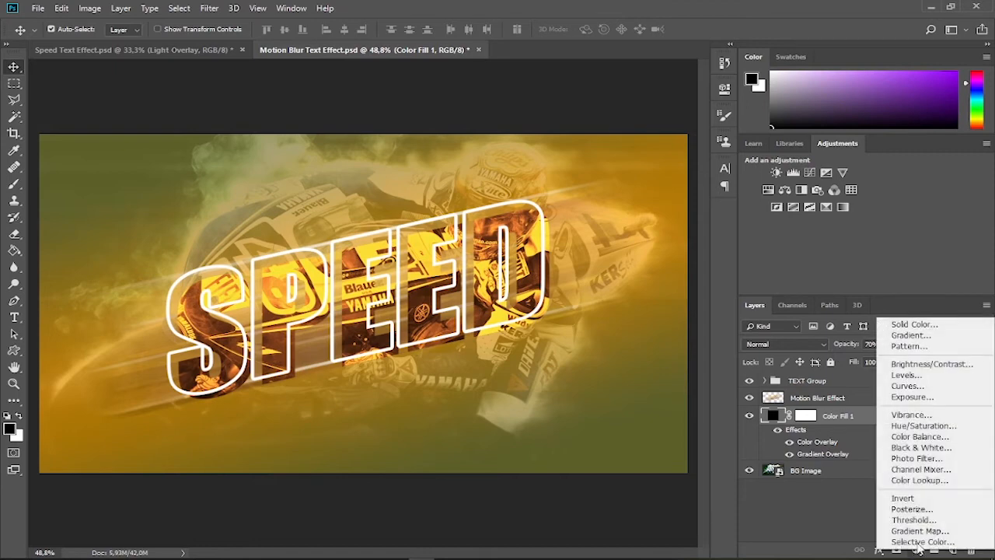
click(930, 387)
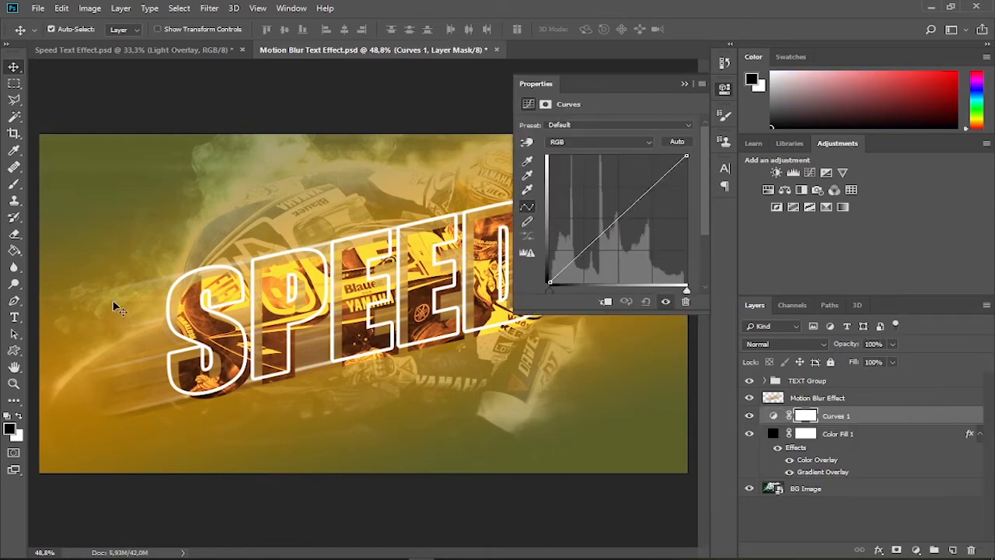
drag(652, 183, 647, 177)
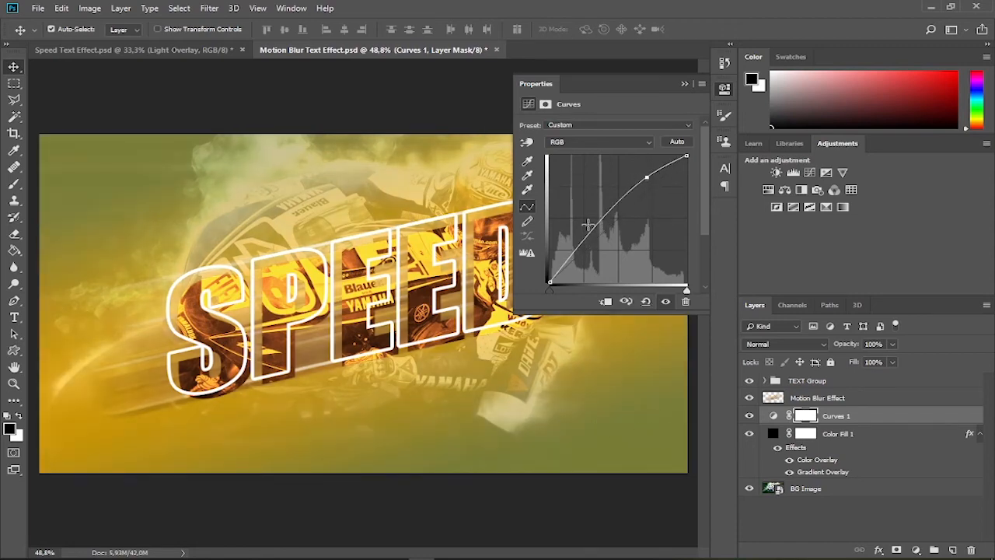
drag(585, 235, 605, 253)
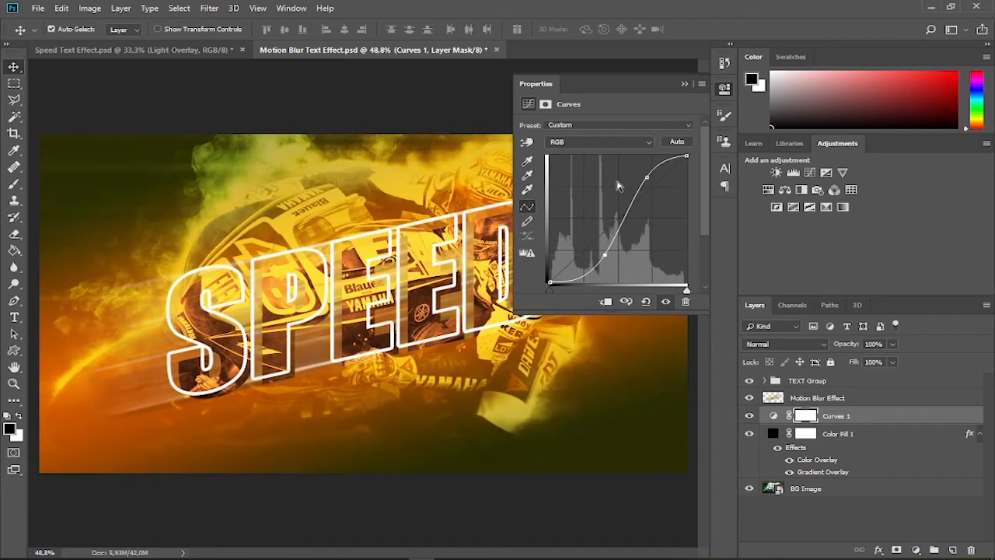
click(685, 85)
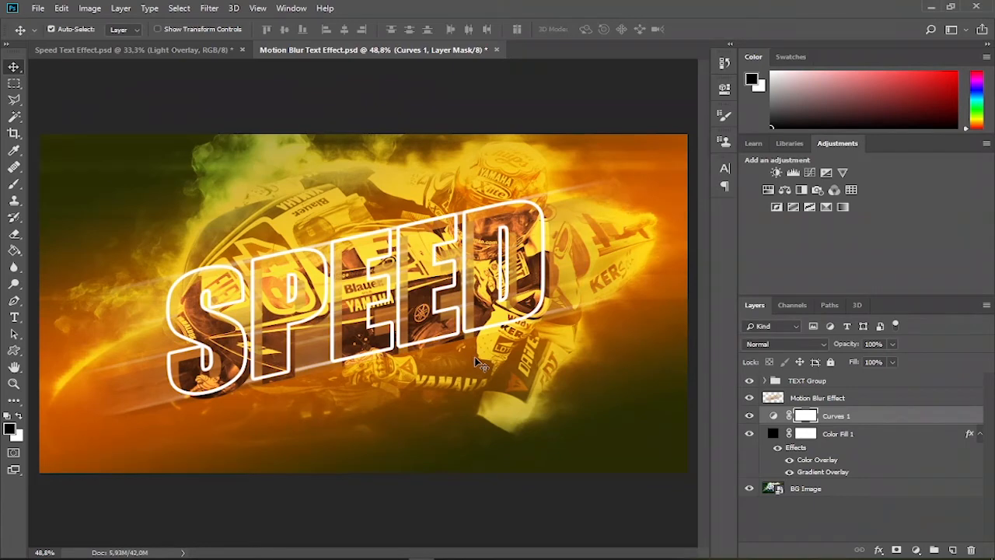
Add a black #000000 Solid Color fill layer, move it below Curves 1 and set its fill to 20%
click(917, 549)
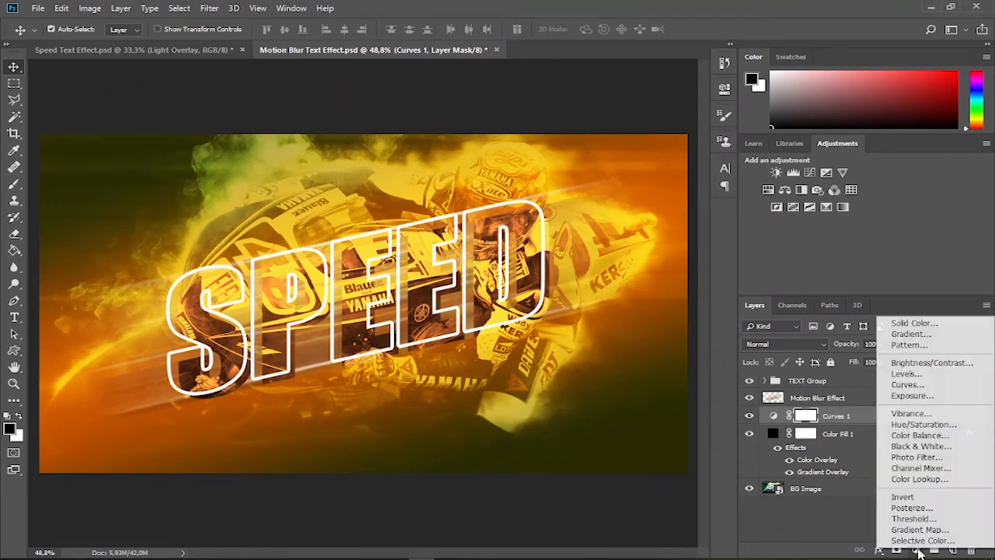
click(930, 327)
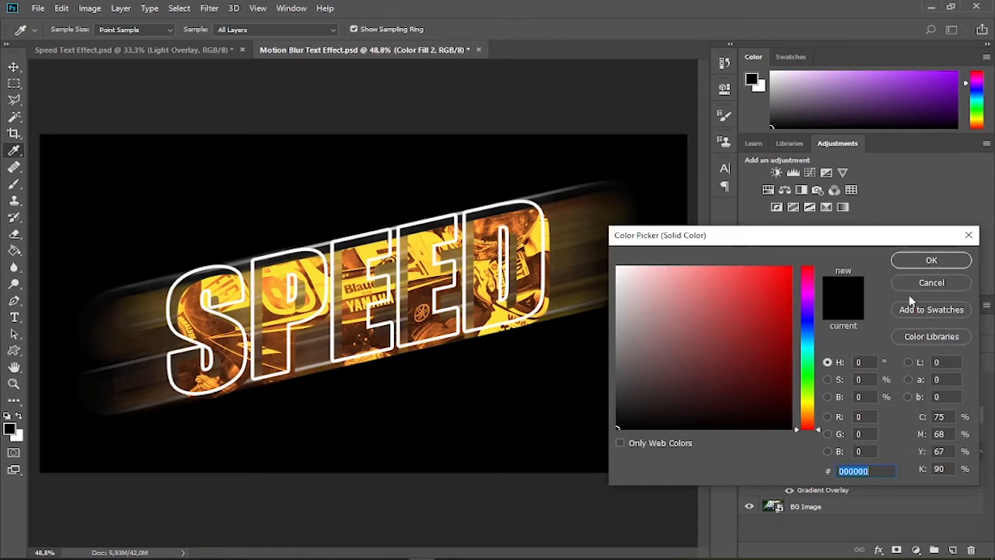
click(933, 262)
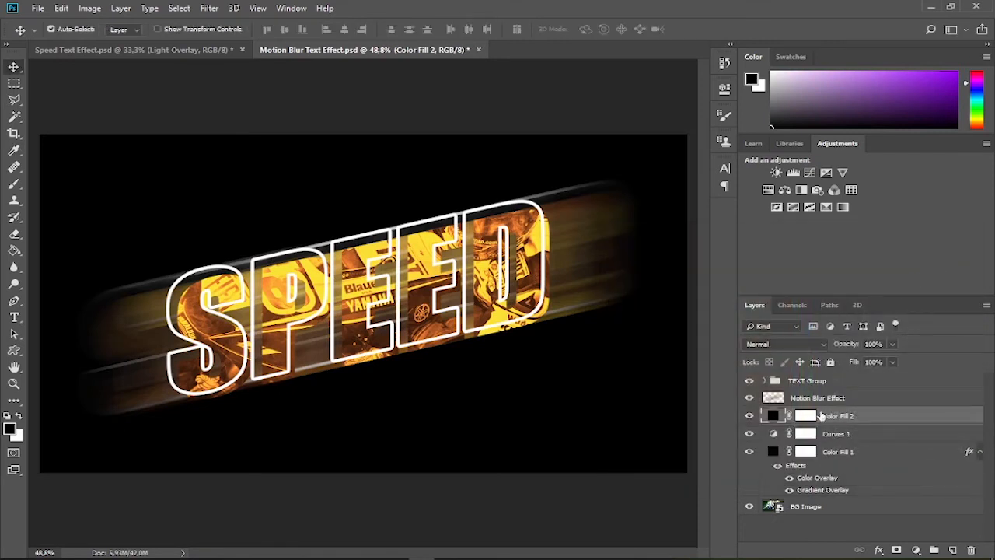
drag(843, 420, 840, 444)
drag(853, 363, 803, 370)
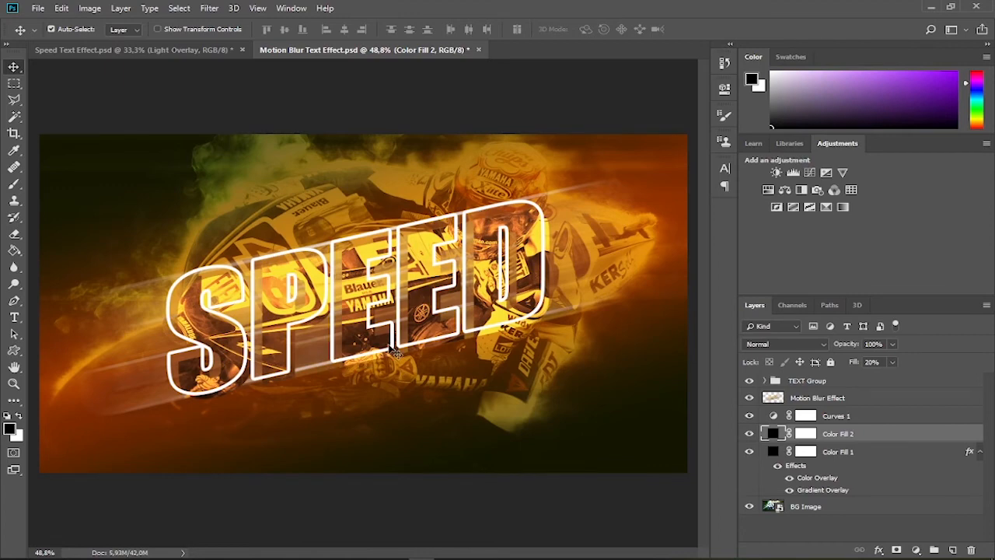
Create a new layer above TEXT Group and set up a 400 px Soft Round brush with 40% smoothing
click(817, 385)
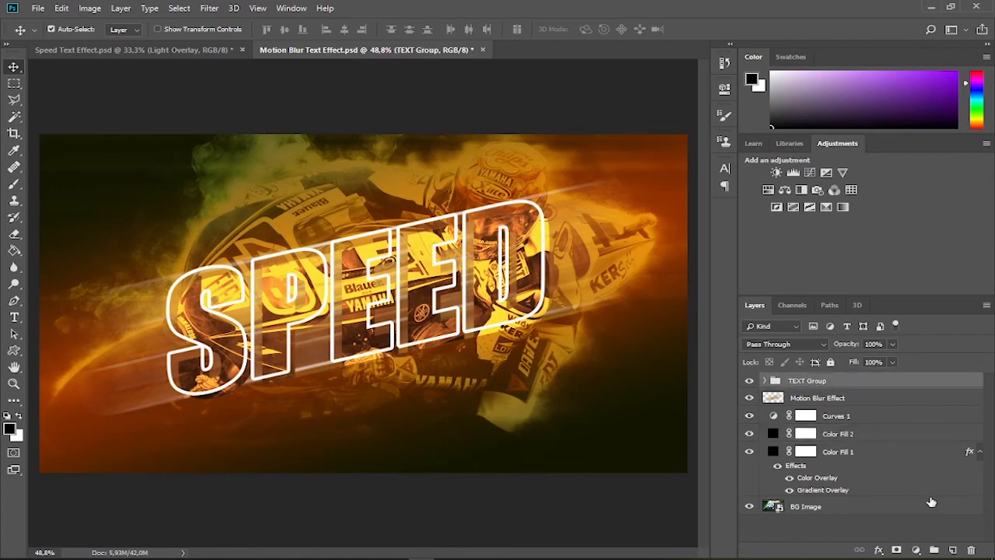
click(952, 551)
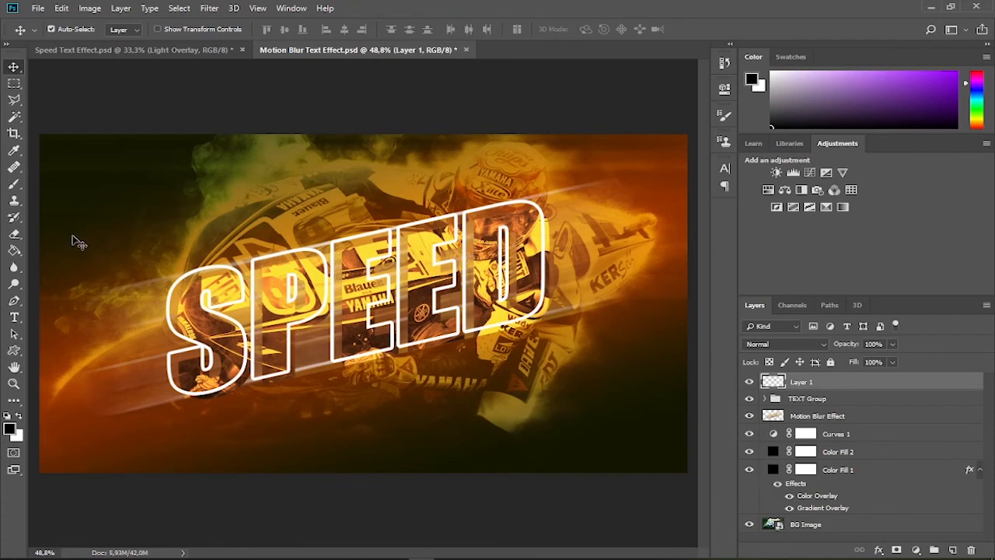
click(17, 186)
click(69, 184)
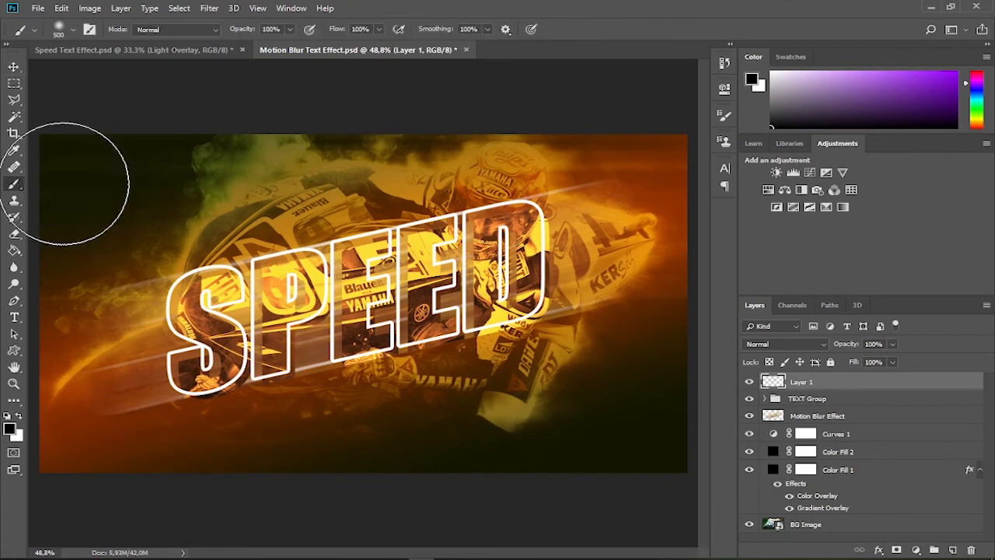
click(73, 31)
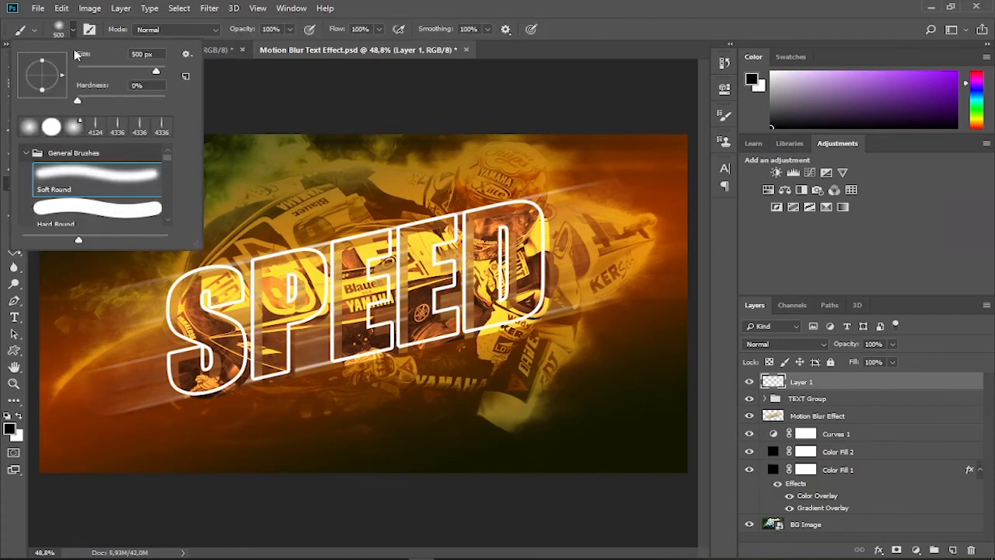
click(74, 178)
text(400)
click(73, 31)
drag(457, 32, 401, 40)
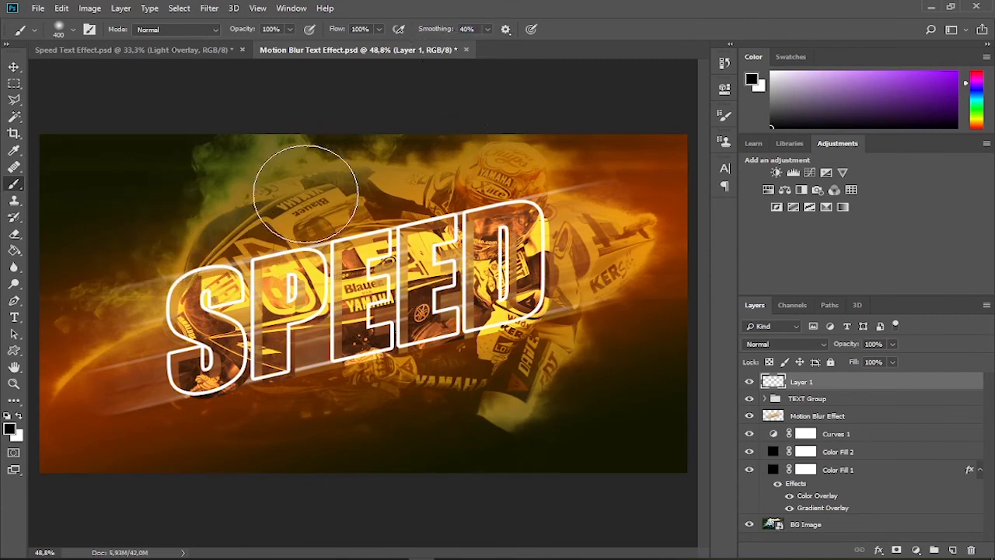
Paint four soft white light spots at the S's upper-left corner, the top of the P, and around the lower part of both E's
click(17, 419)
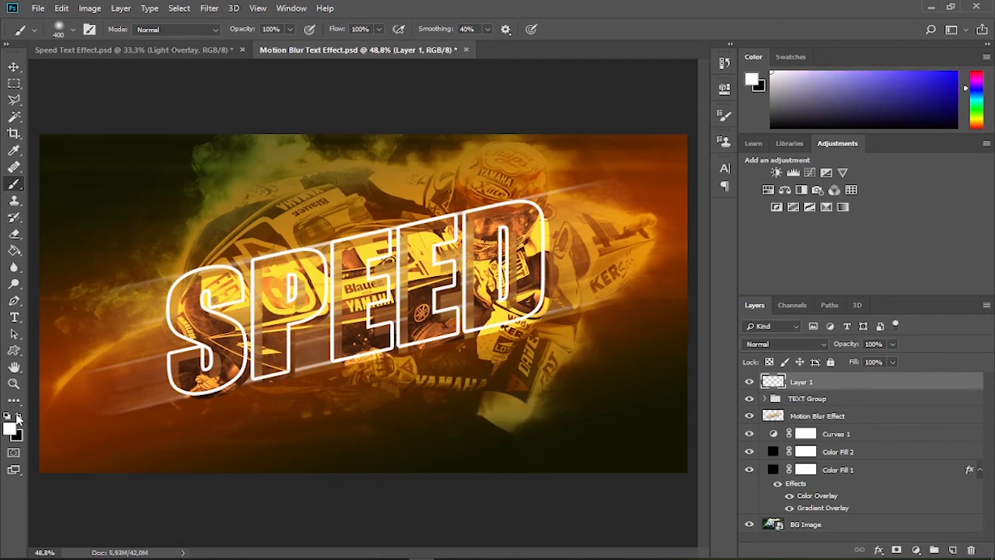
click(173, 276)
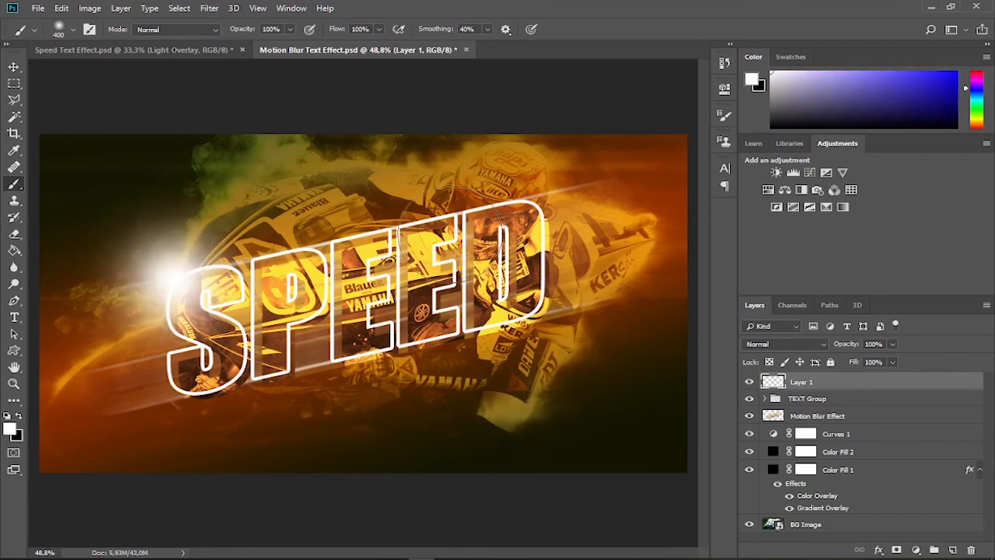
click(271, 268)
click(457, 313)
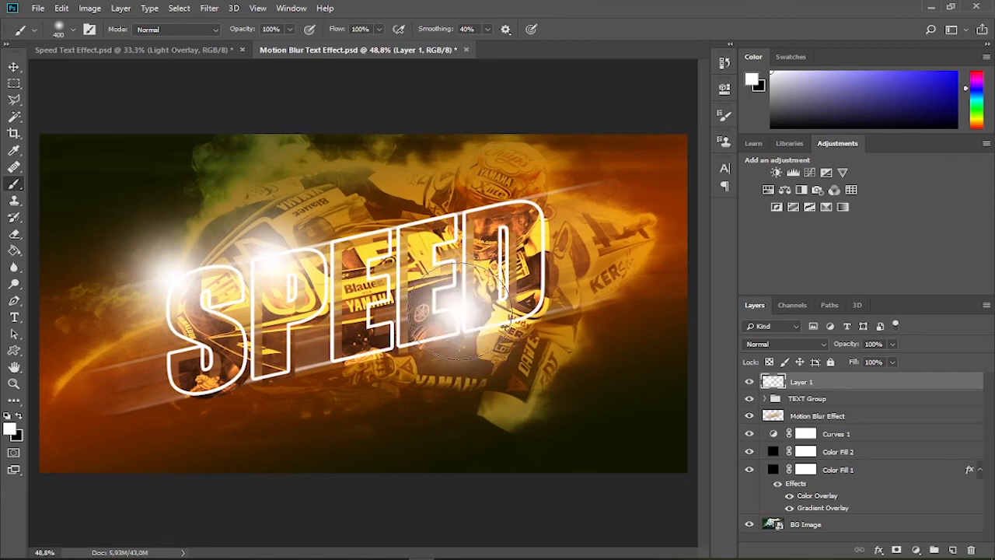
click(398, 343)
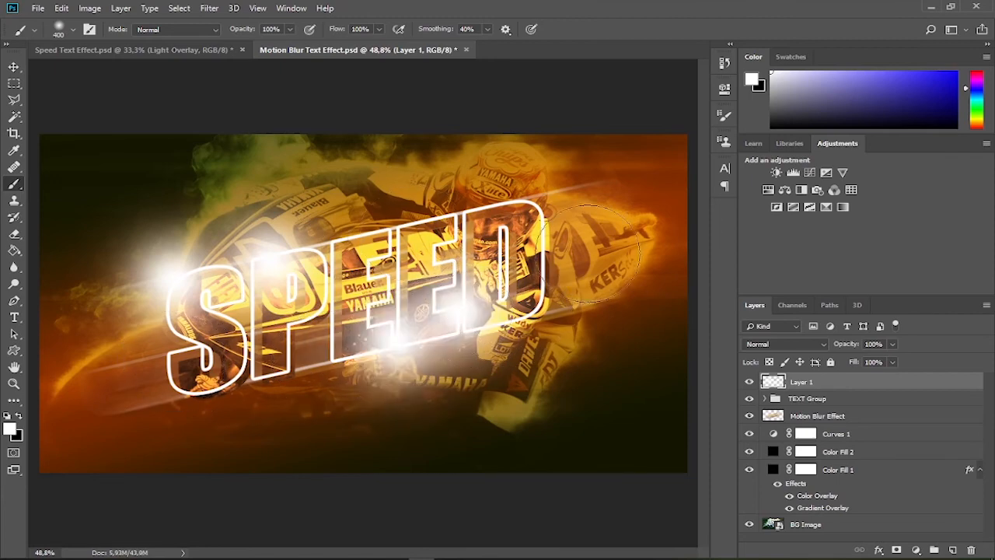
Set the painted light layer's blend mode to Overlay and its opacity to 50%
click(786, 346)
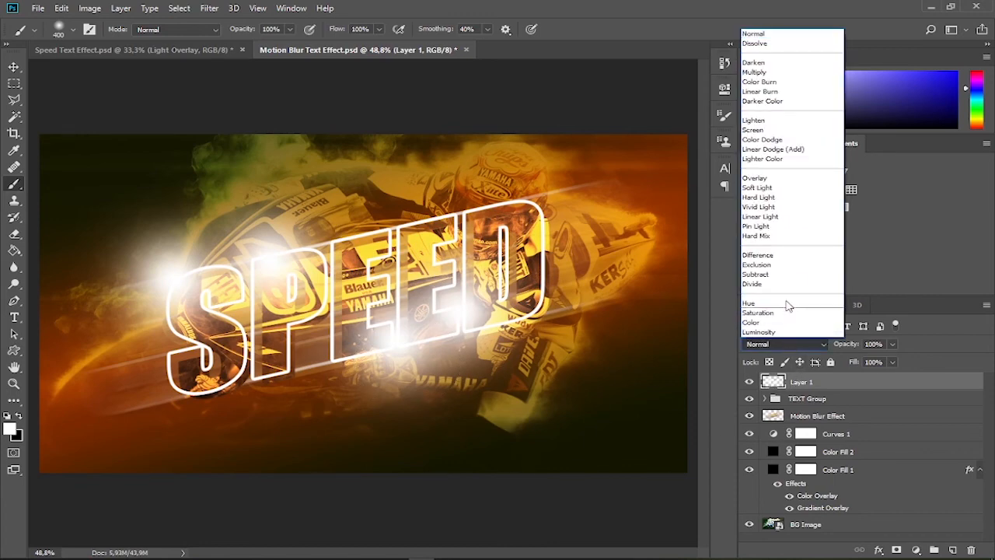
click(788, 188)
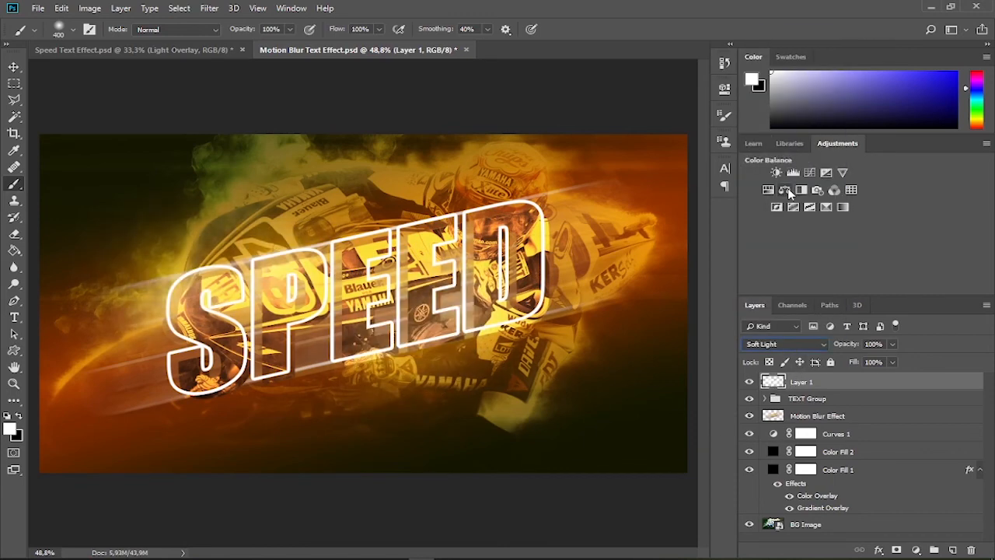
click(789, 347)
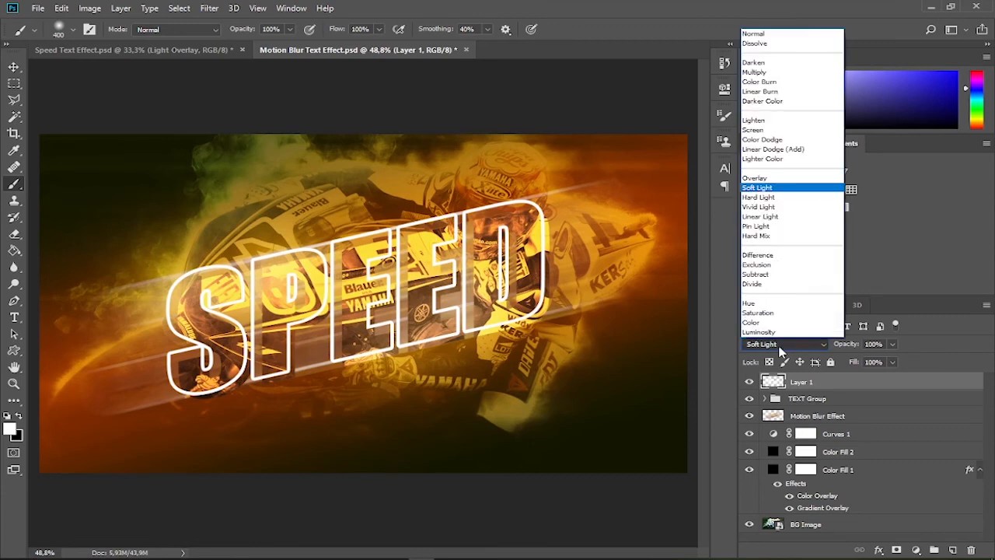
click(775, 180)
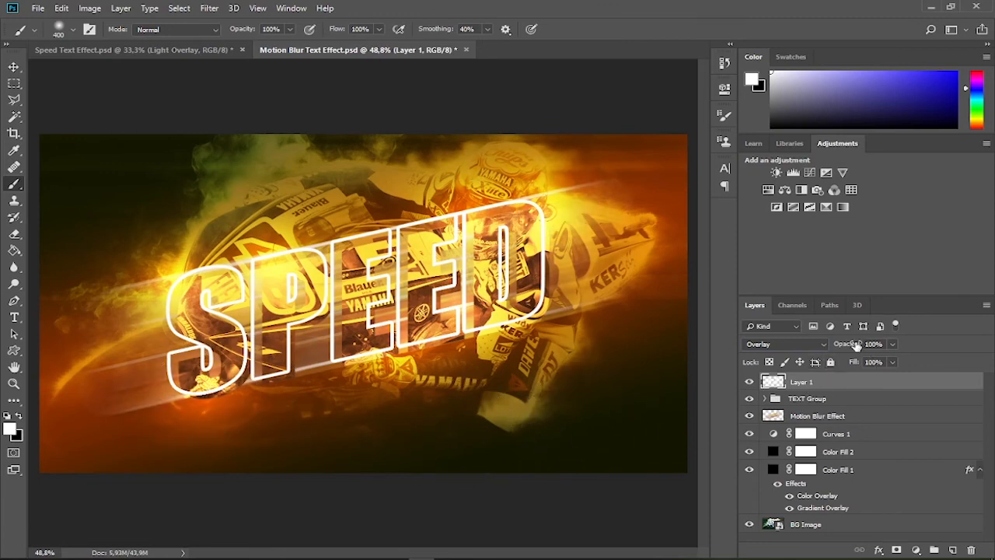
drag(853, 346, 817, 346)
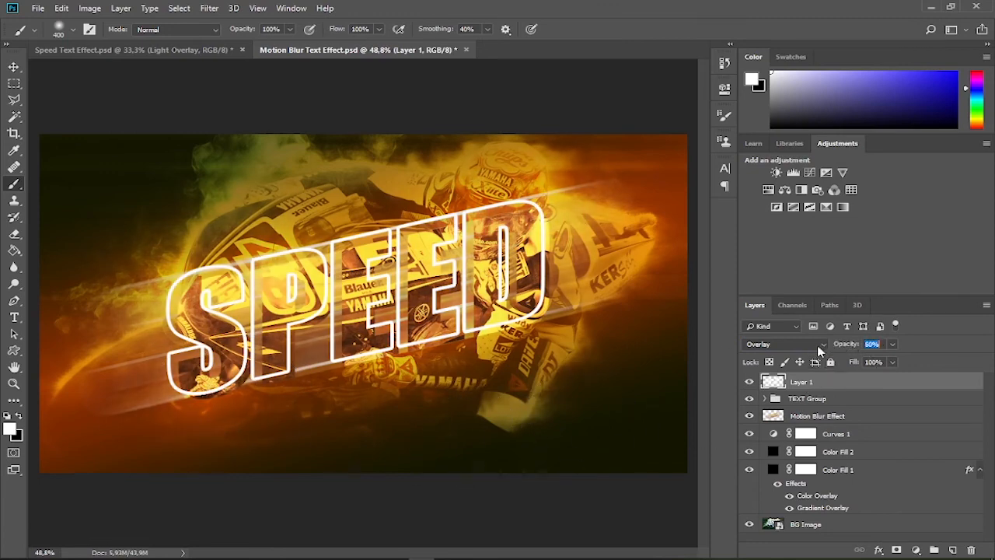
Rename the painted light layer Layer 1 as Highlights
double_click(805, 381)
text(Highlights)
key(Return)
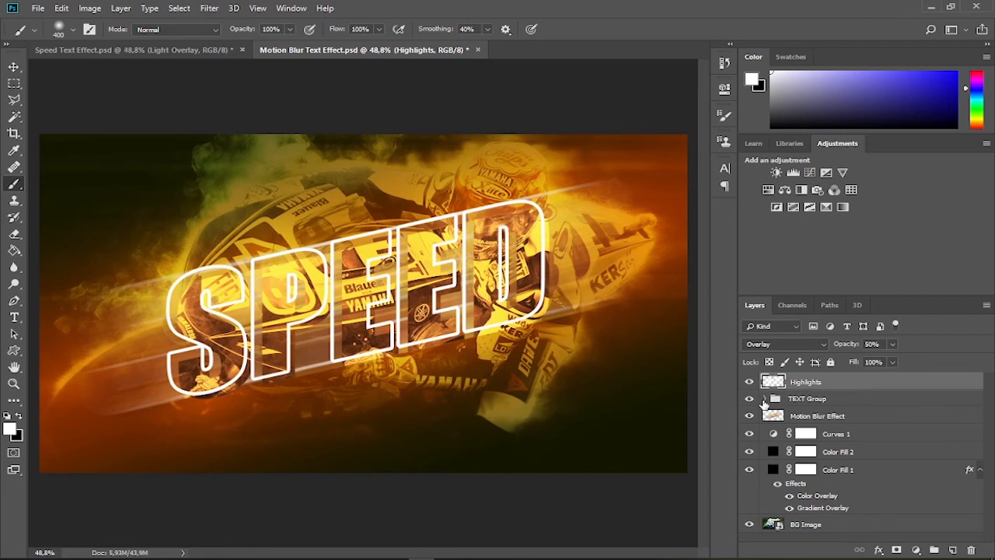
Apply a Drop Shadow to the SPEED text layer in TEXT Group with angle 125°, distance 32 px, spread 30% and size 10 px
click(764, 399)
click(785, 496)
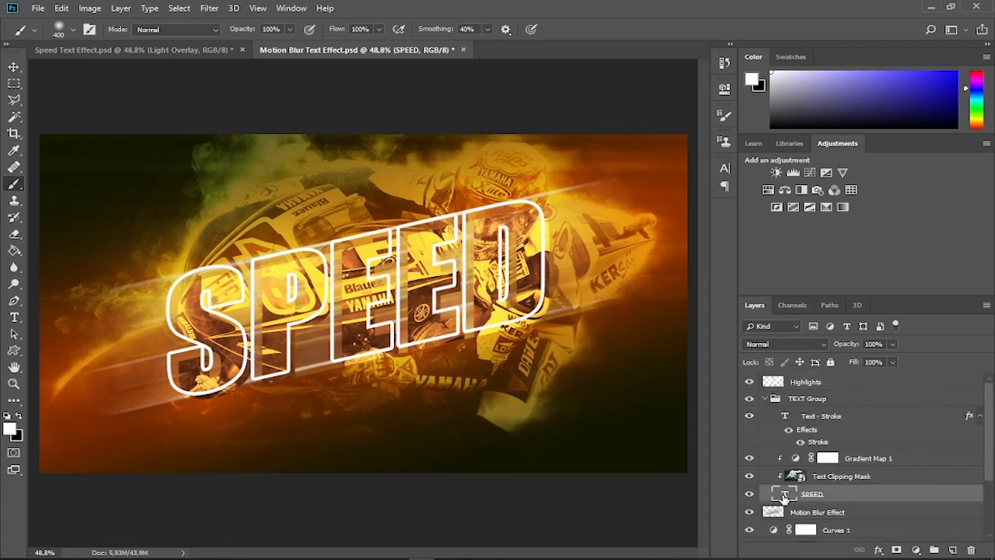
click(879, 550)
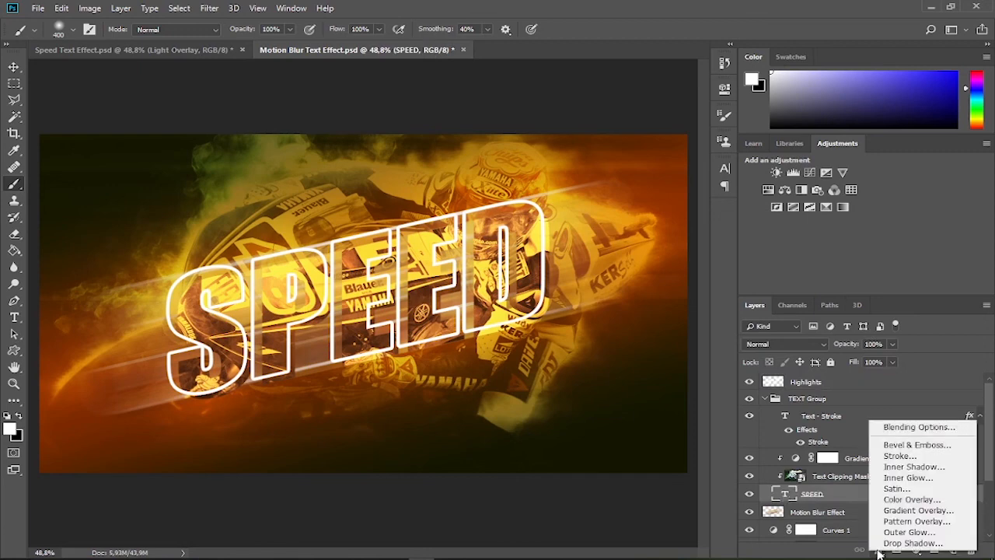
click(889, 544)
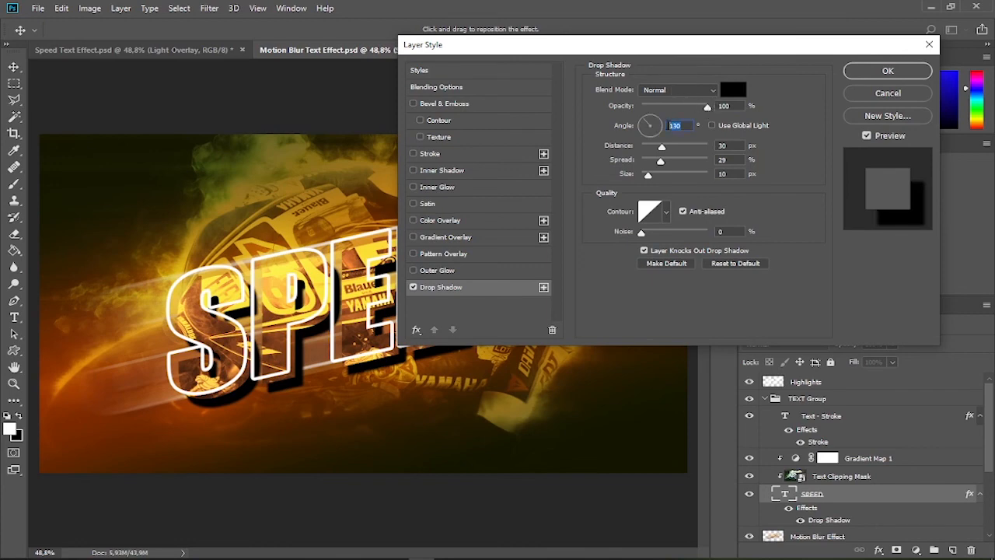
text(125)
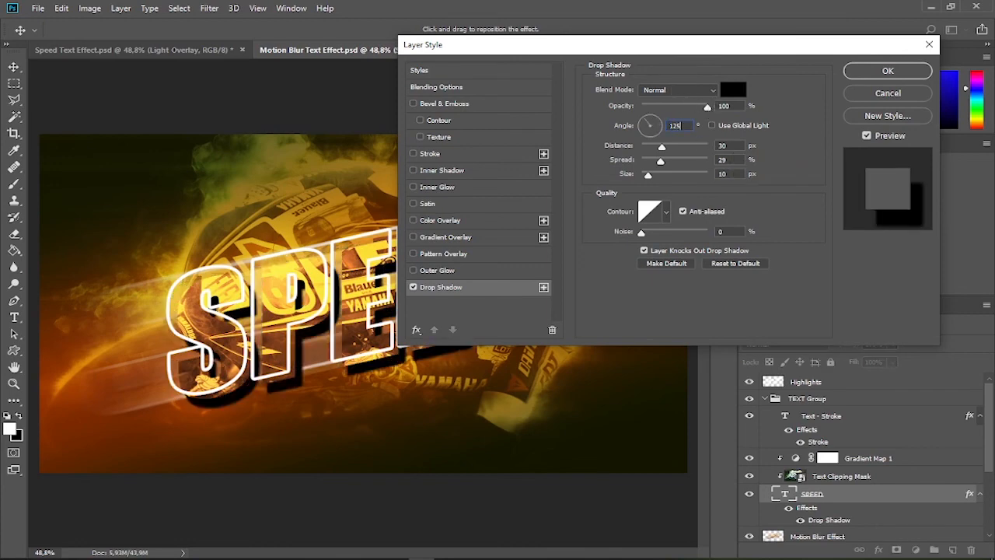
drag(662, 147, 663, 145)
drag(660, 162, 648, 185)
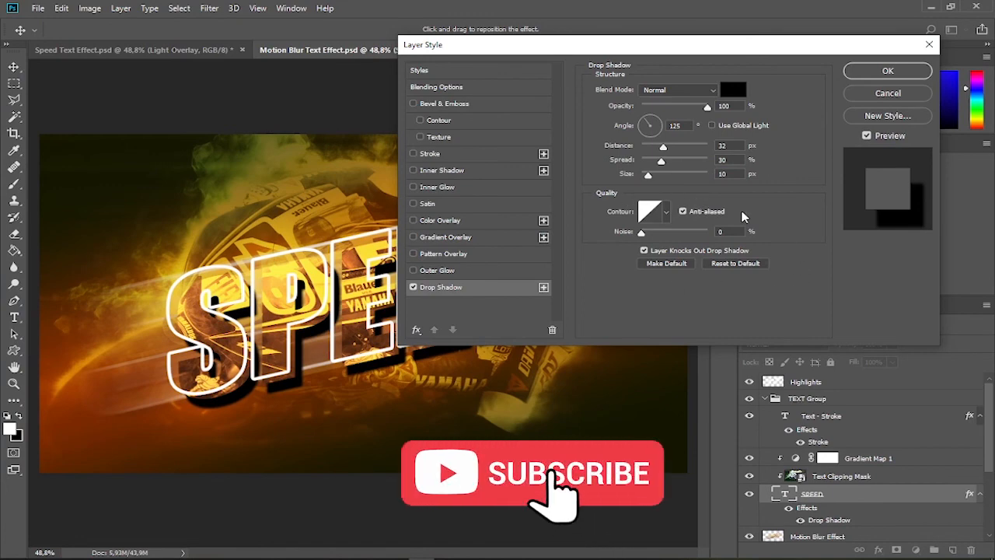
click(887, 70)
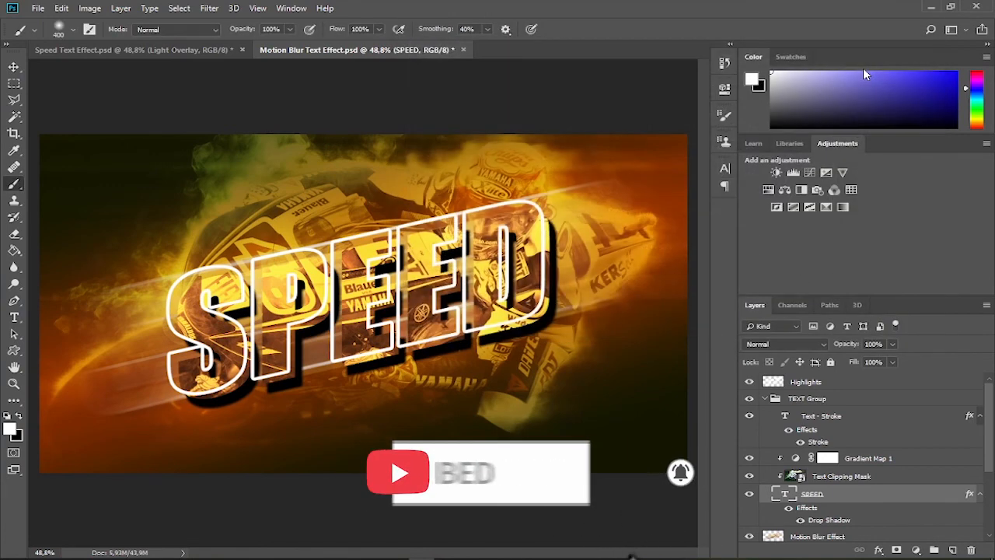